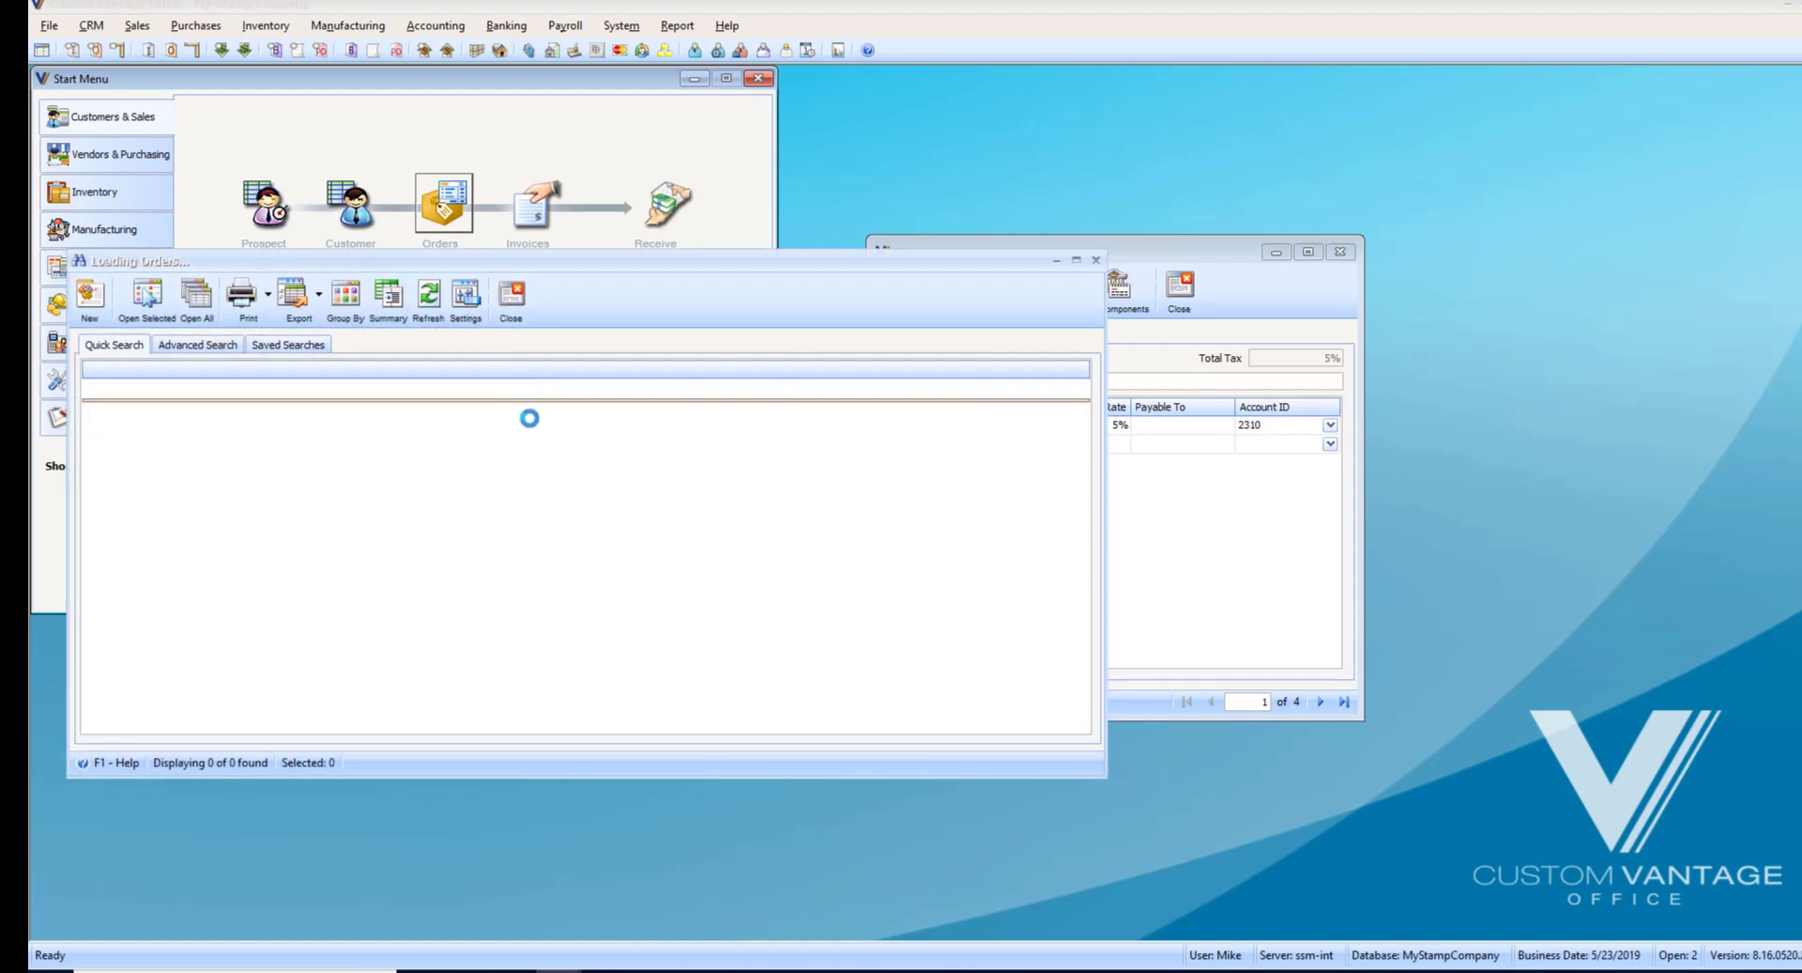
Step: Open the sales order for Printer R40, try tax code IL on its item line, and close the order without saving
{"action": "left_click", "coordinate": [522, 424]}
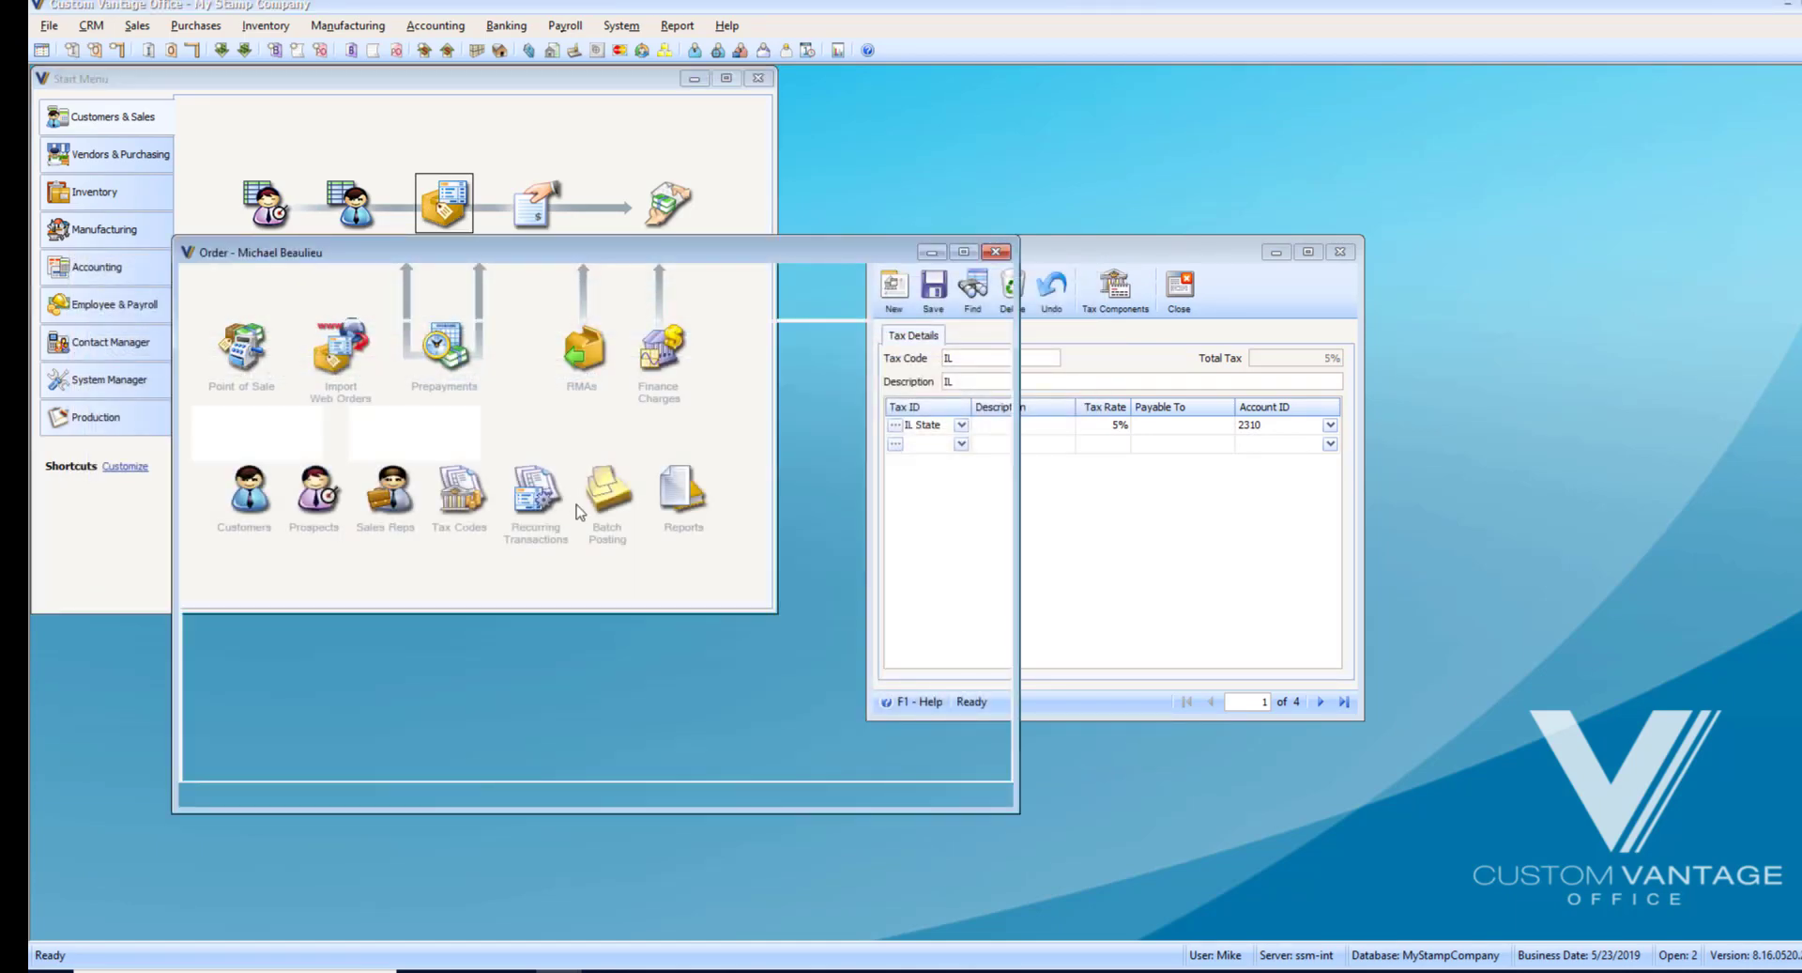
{"action": "left_click", "coordinate": [925, 510]}
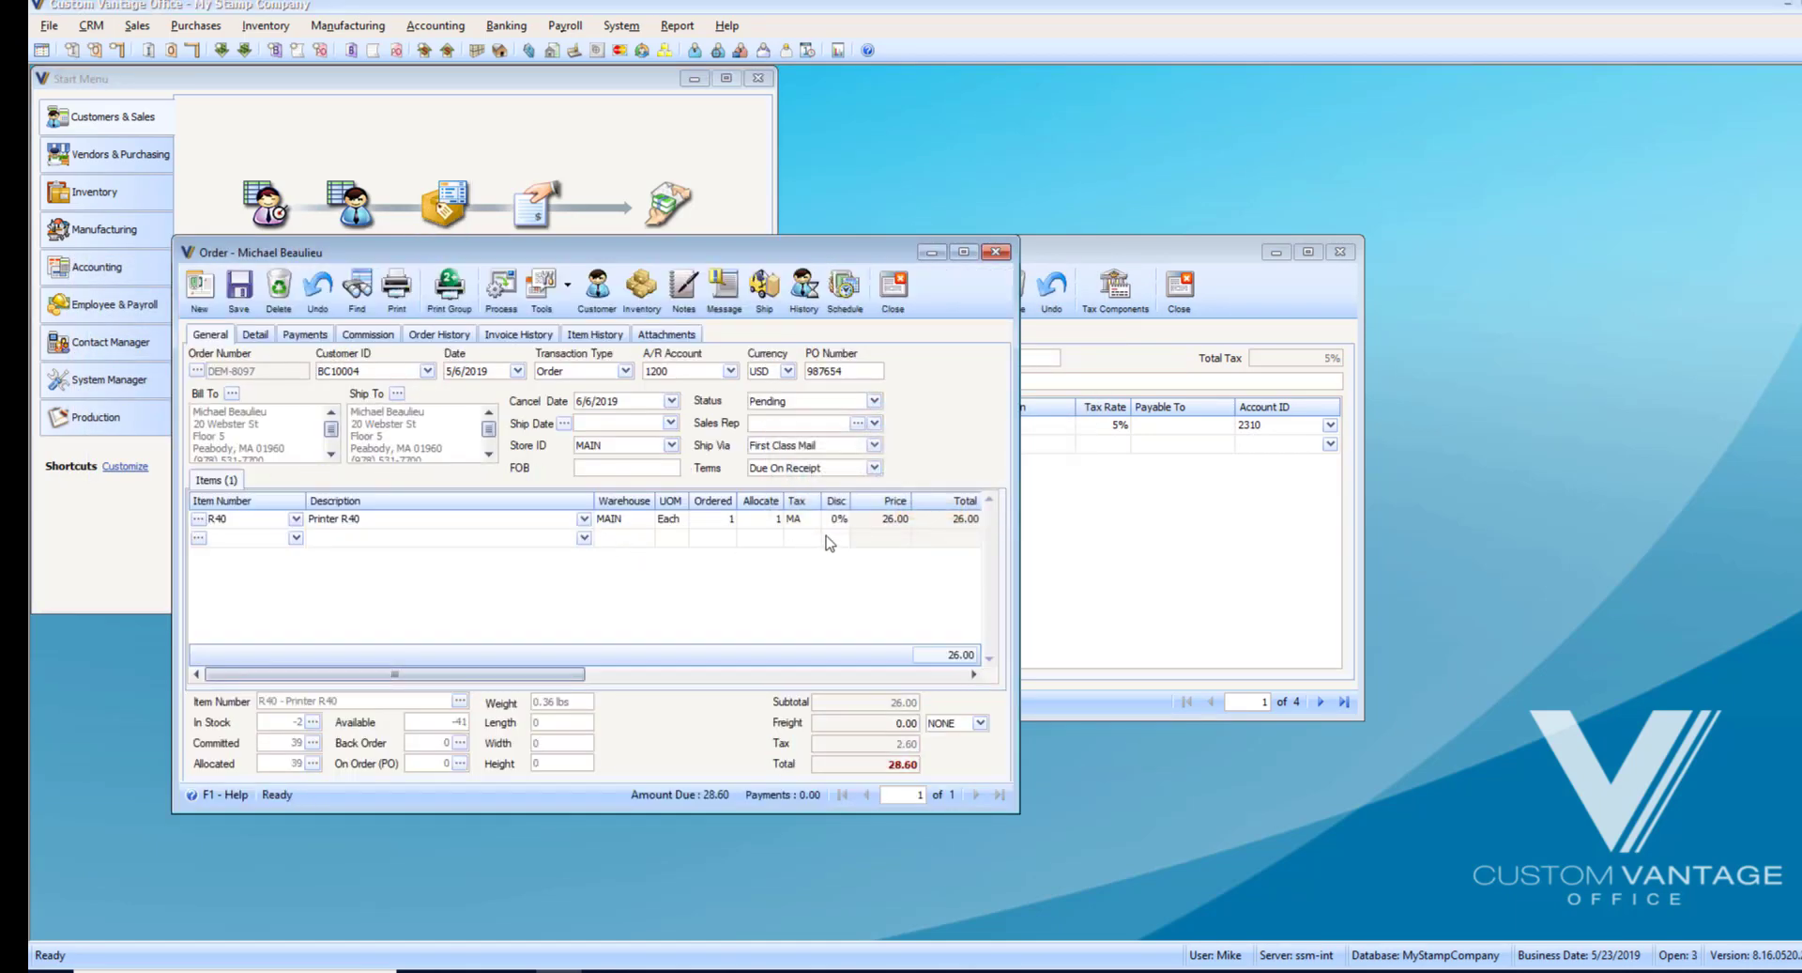
{"action": "left_click", "coordinate": [813, 519]}
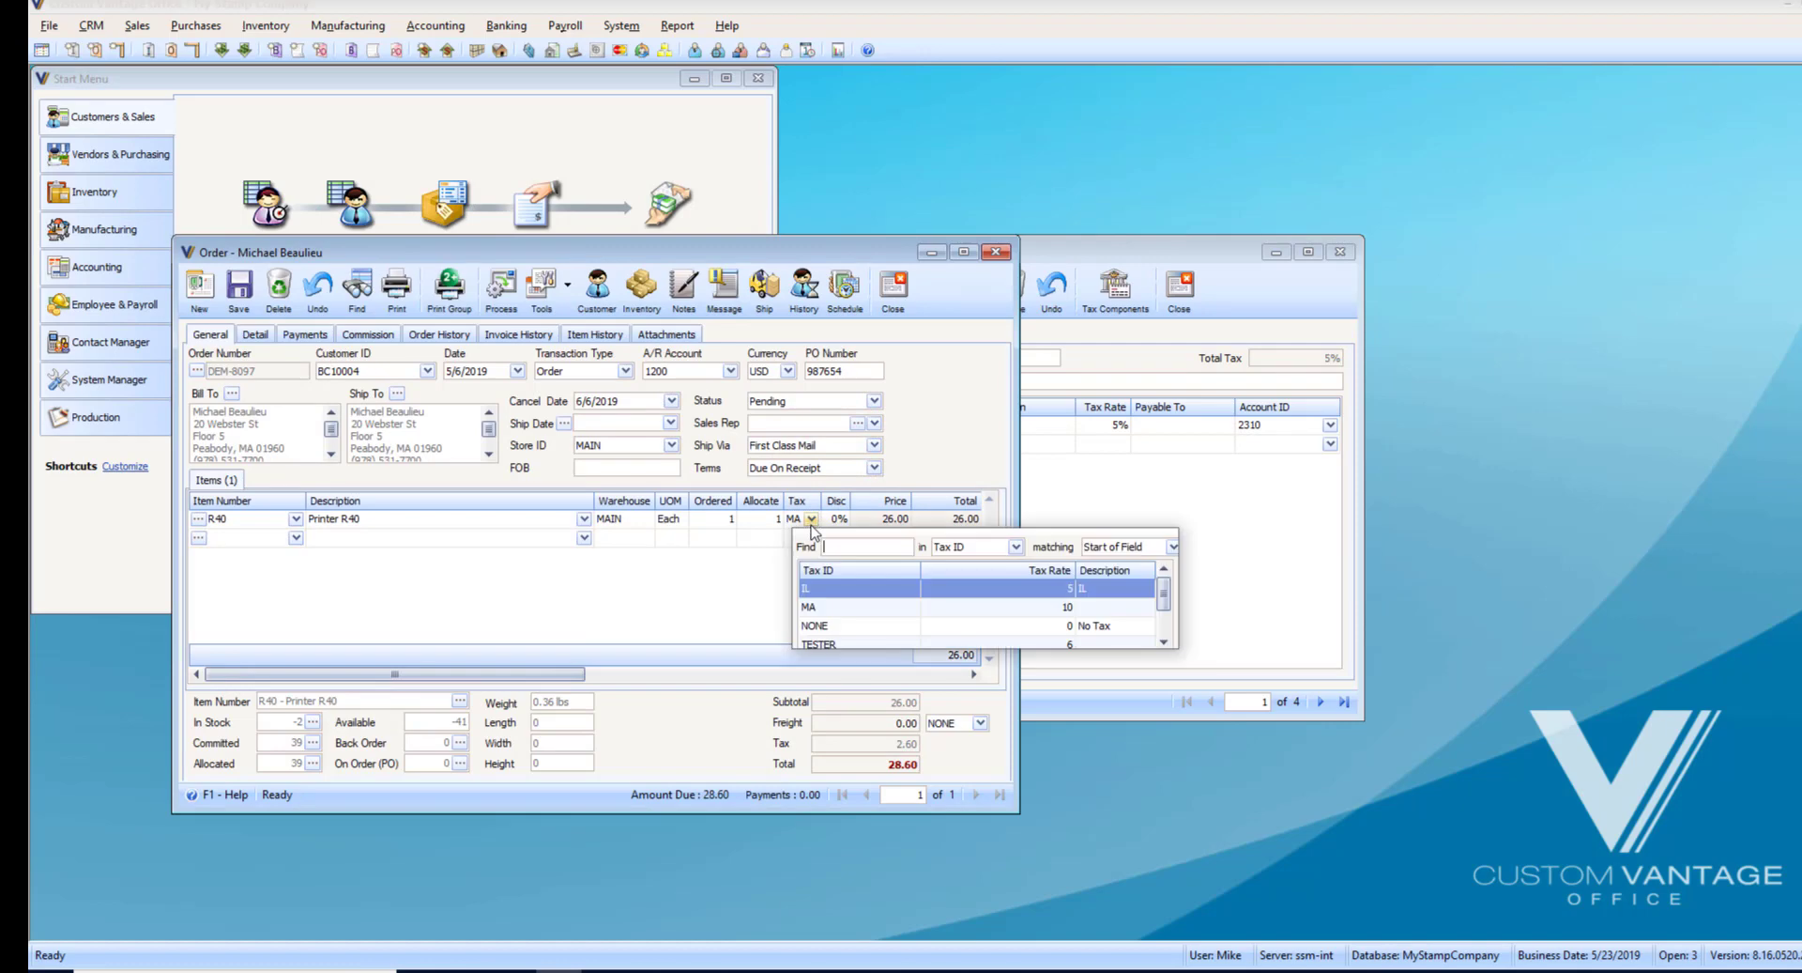
{"action": "left_click", "coordinate": [824, 589]}
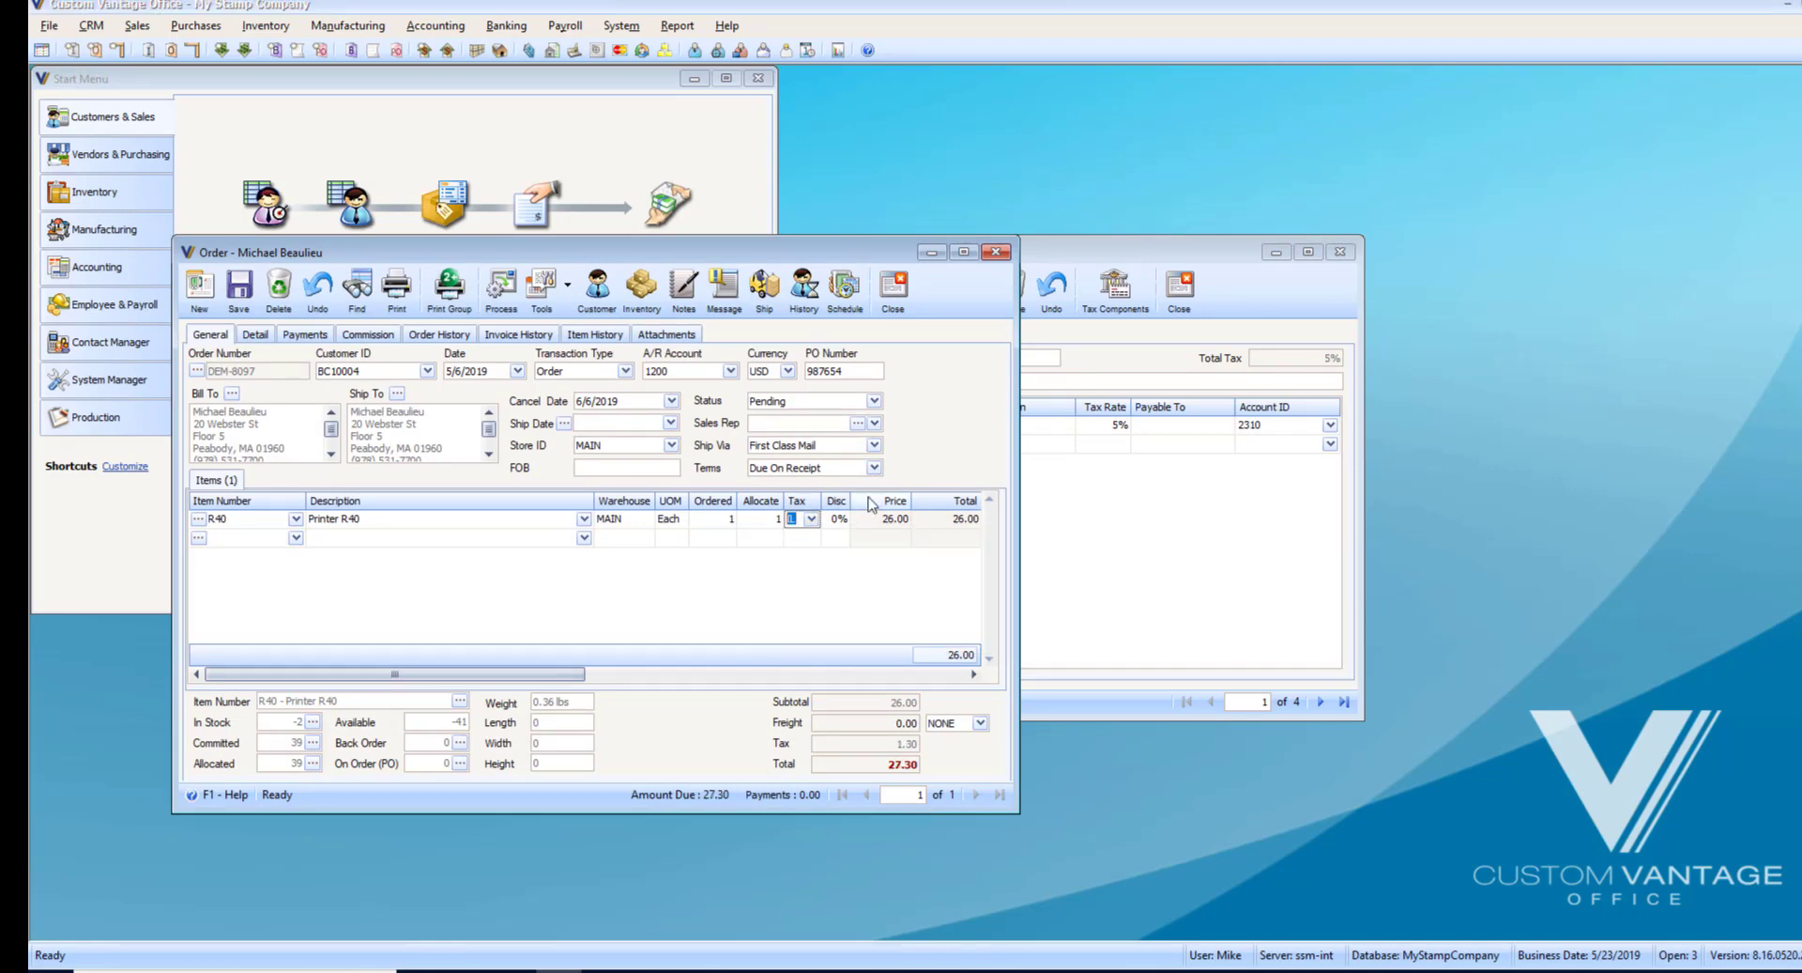
{"action": "left_click", "coordinate": [878, 742]}
{"action": "left_click", "coordinate": [889, 289]}
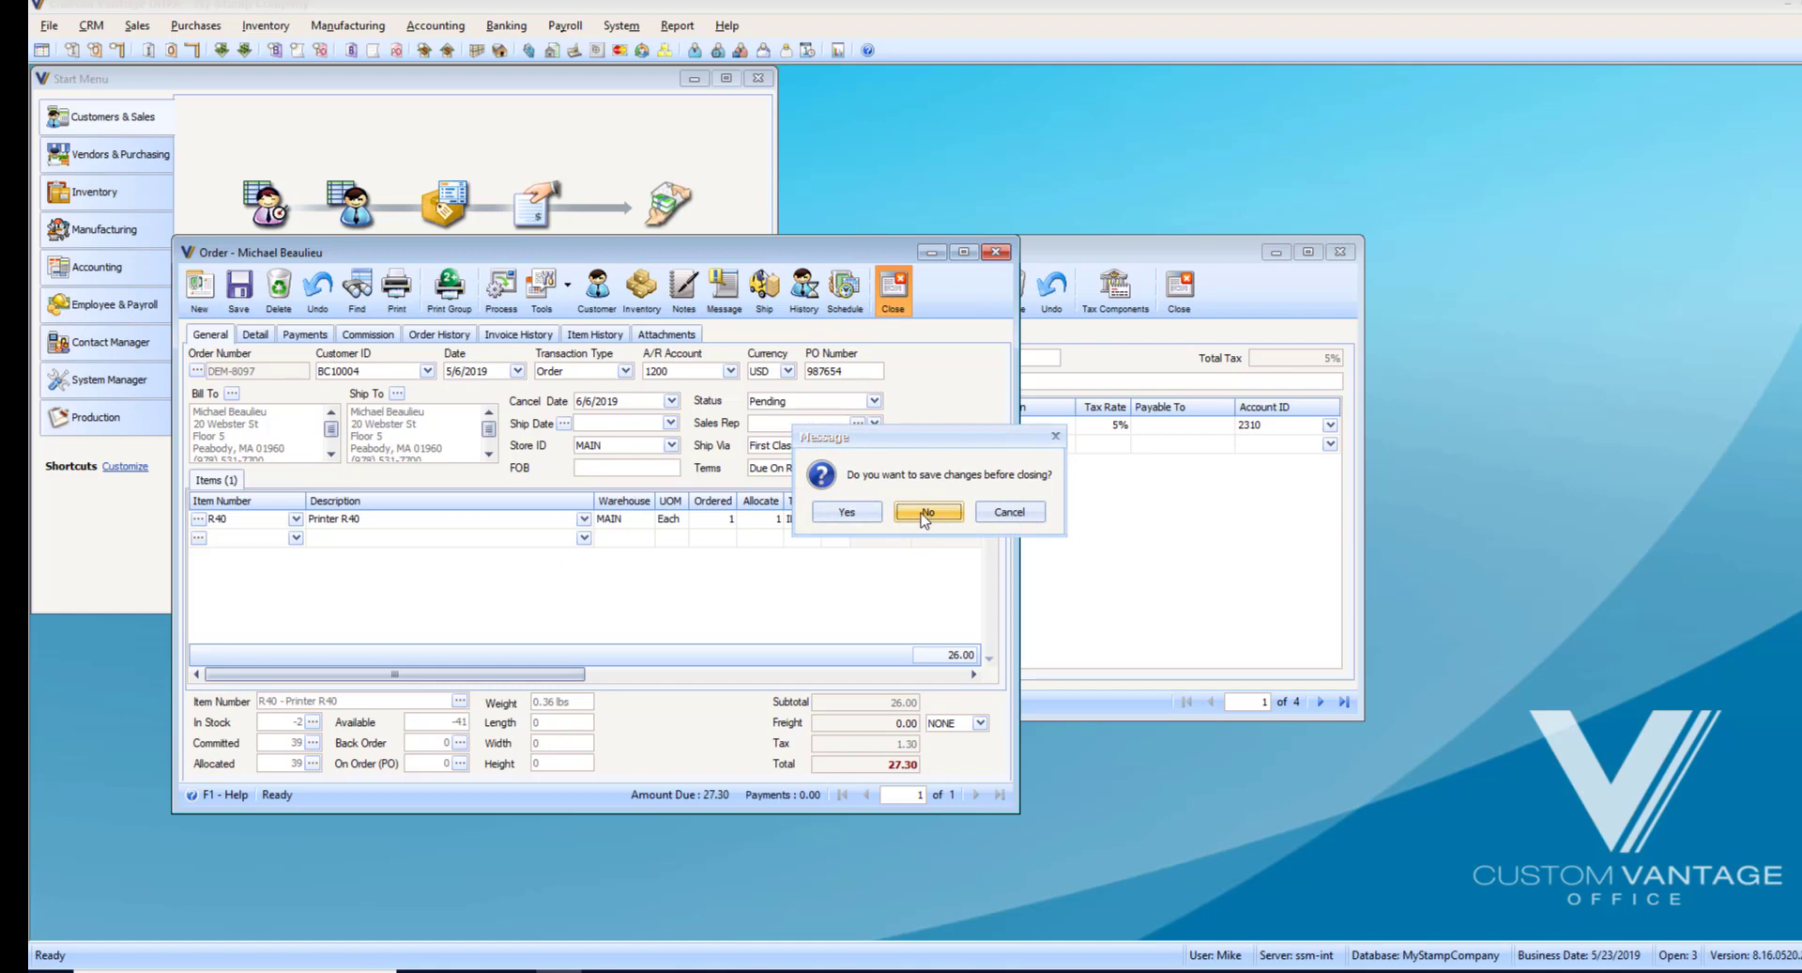
{"action": "left_click", "coordinate": [930, 515]}
Step: Start a new sales tax component with Tax ID "CA State" and description "State Sales tax California"
{"action": "left_click_drag", "start_coordinate": [1115, 256], "coordinate": [682, 227]}
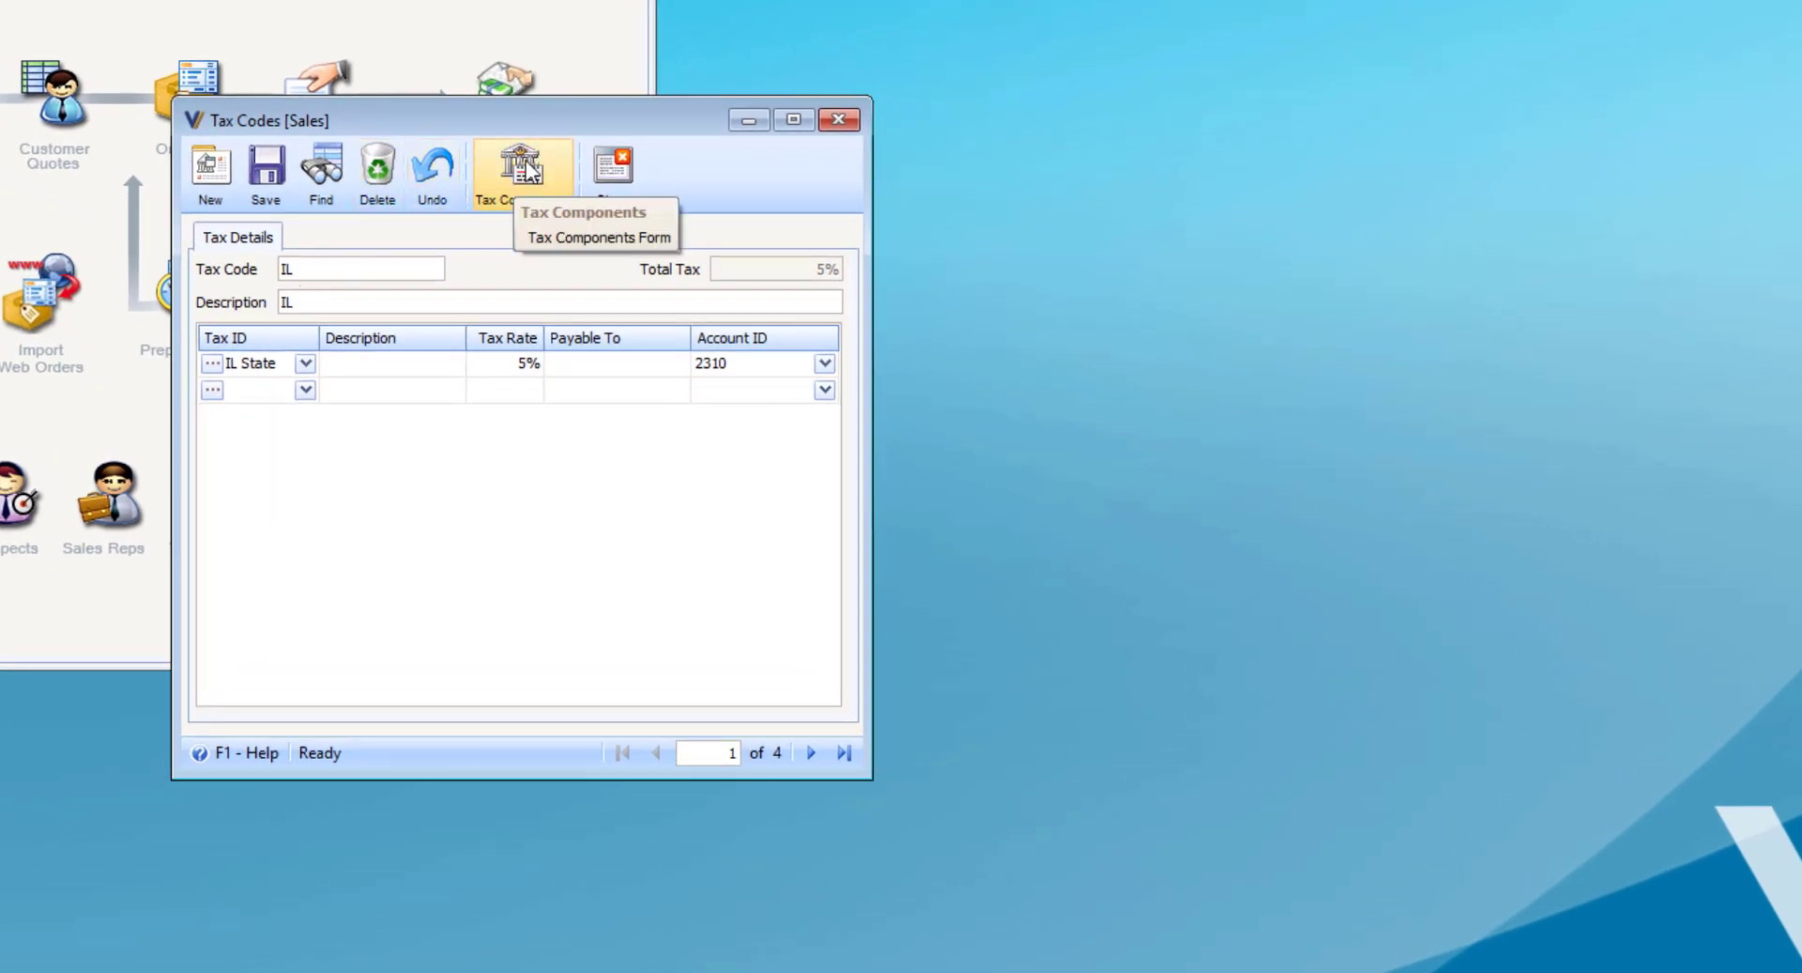
{"action": "left_click", "coordinate": [528, 169]}
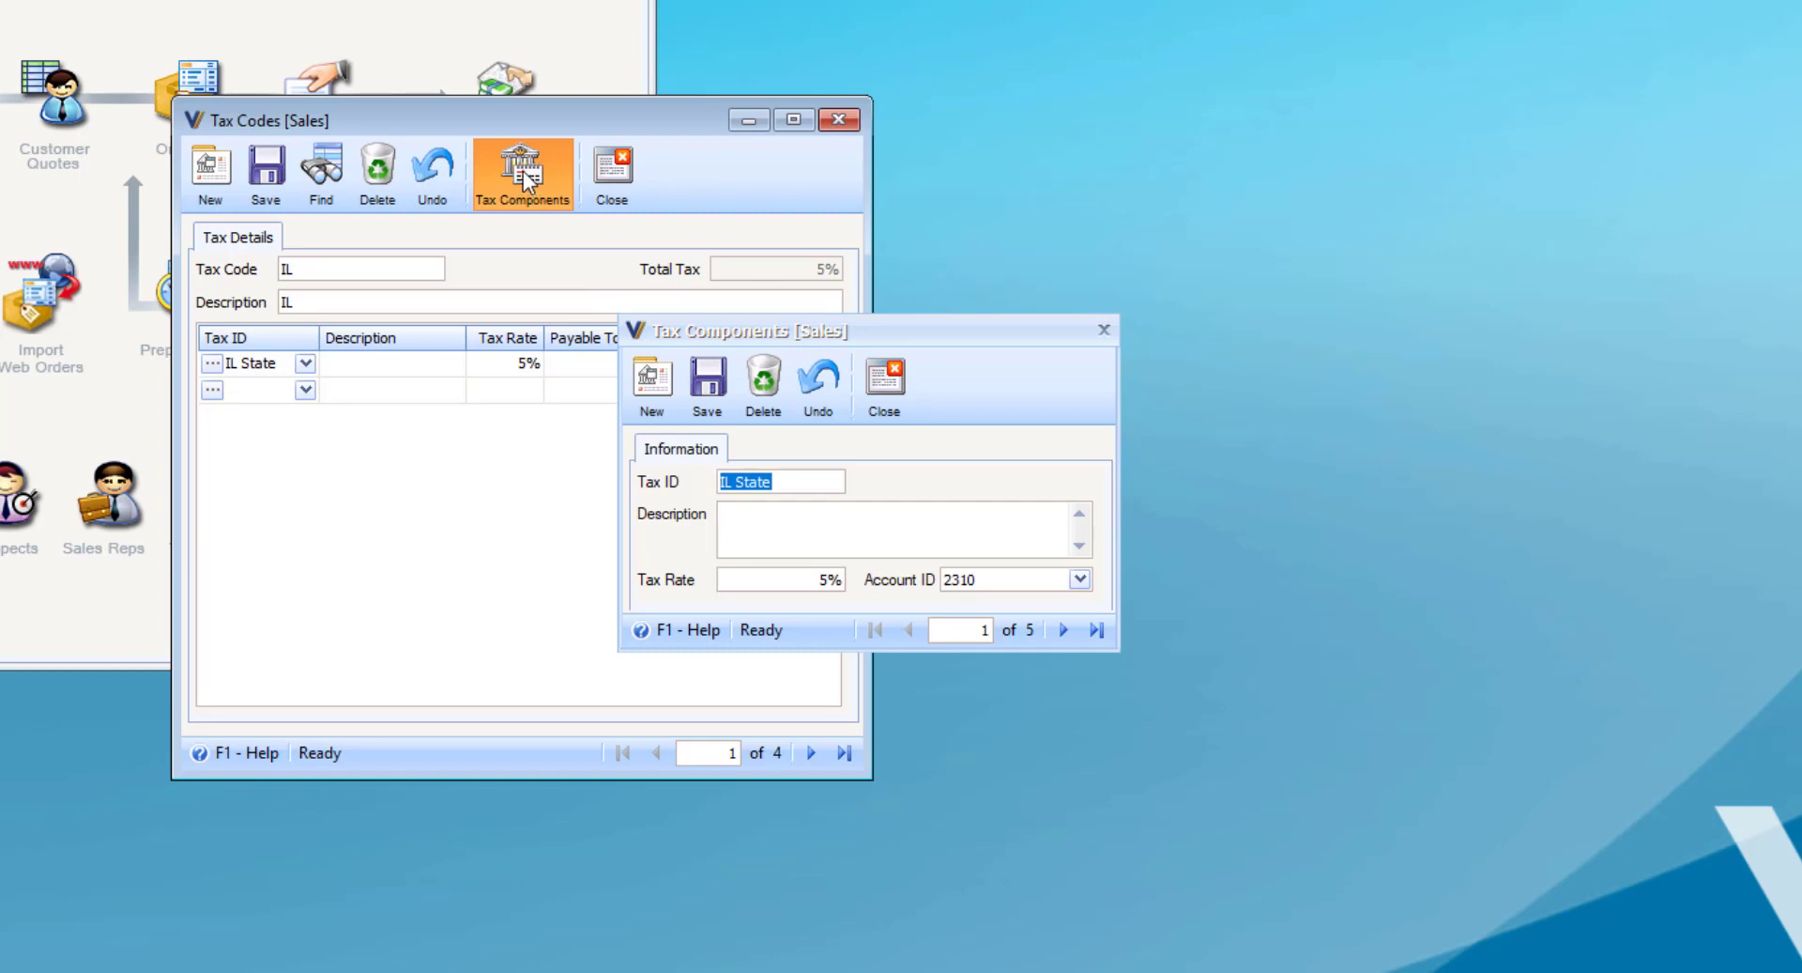
{"action": "left_click", "coordinate": [652, 386]}
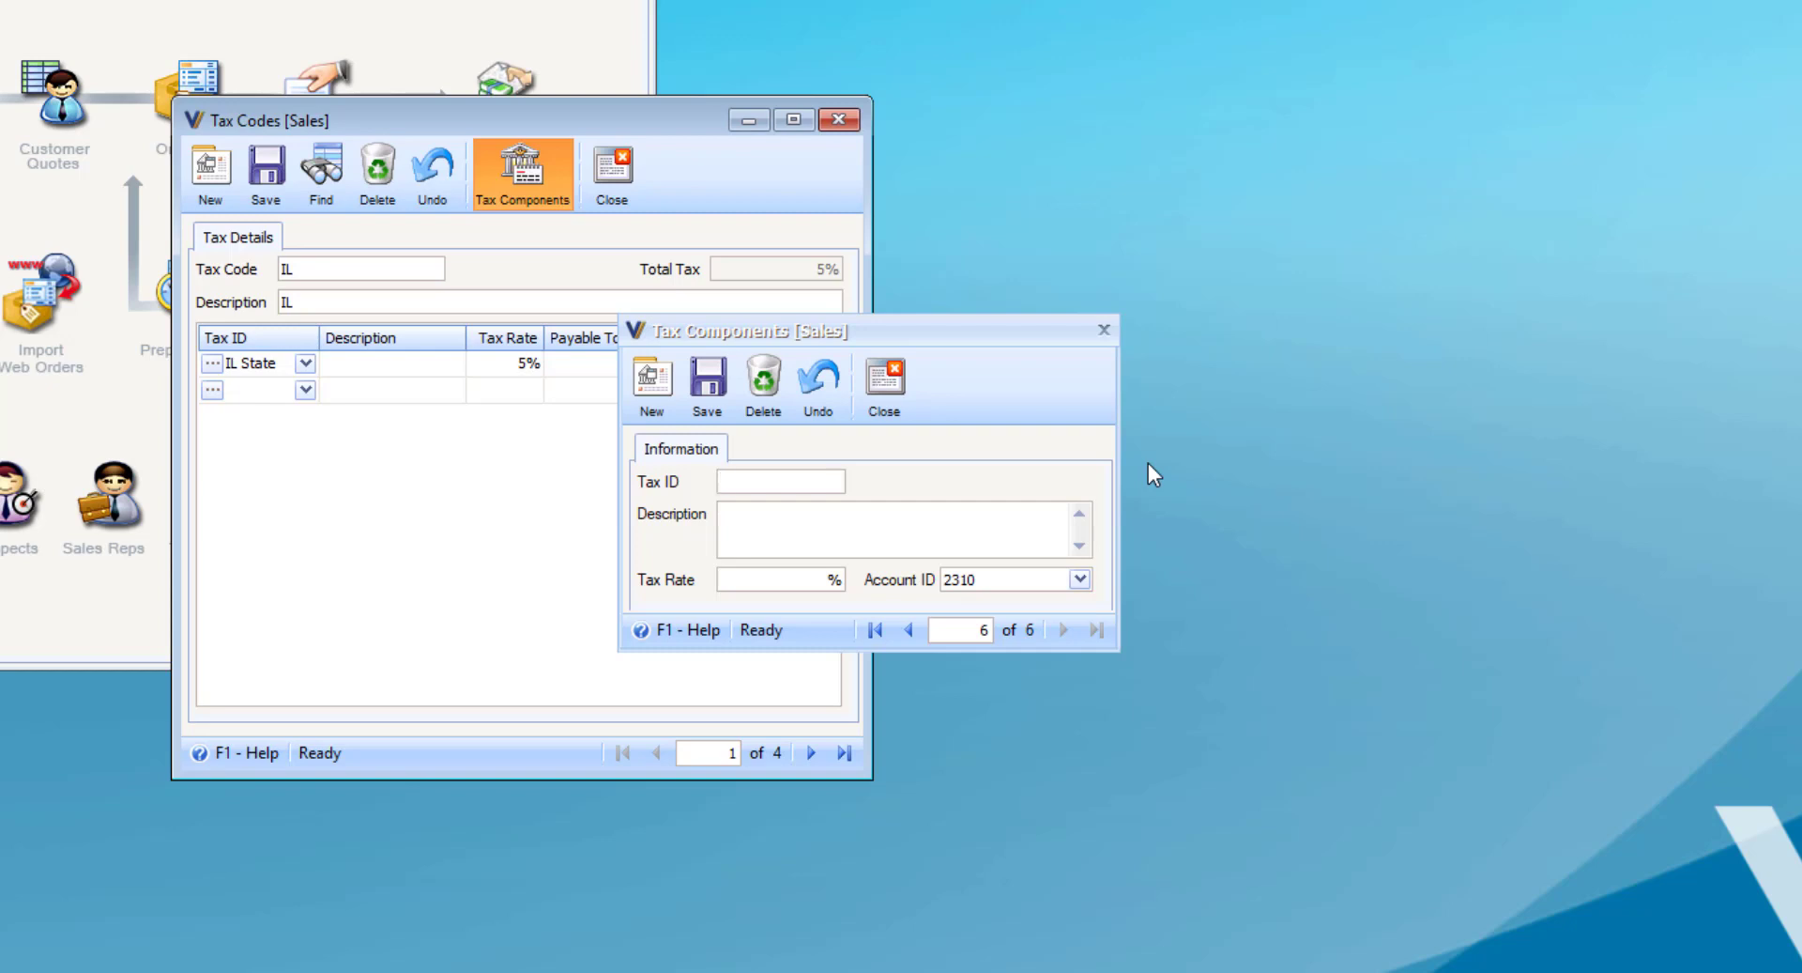
{"action": "type", "text": "CA State"}
{"action": "left_click", "coordinate": [978, 534]}
{"action": "type", "text": "State Sales t"}
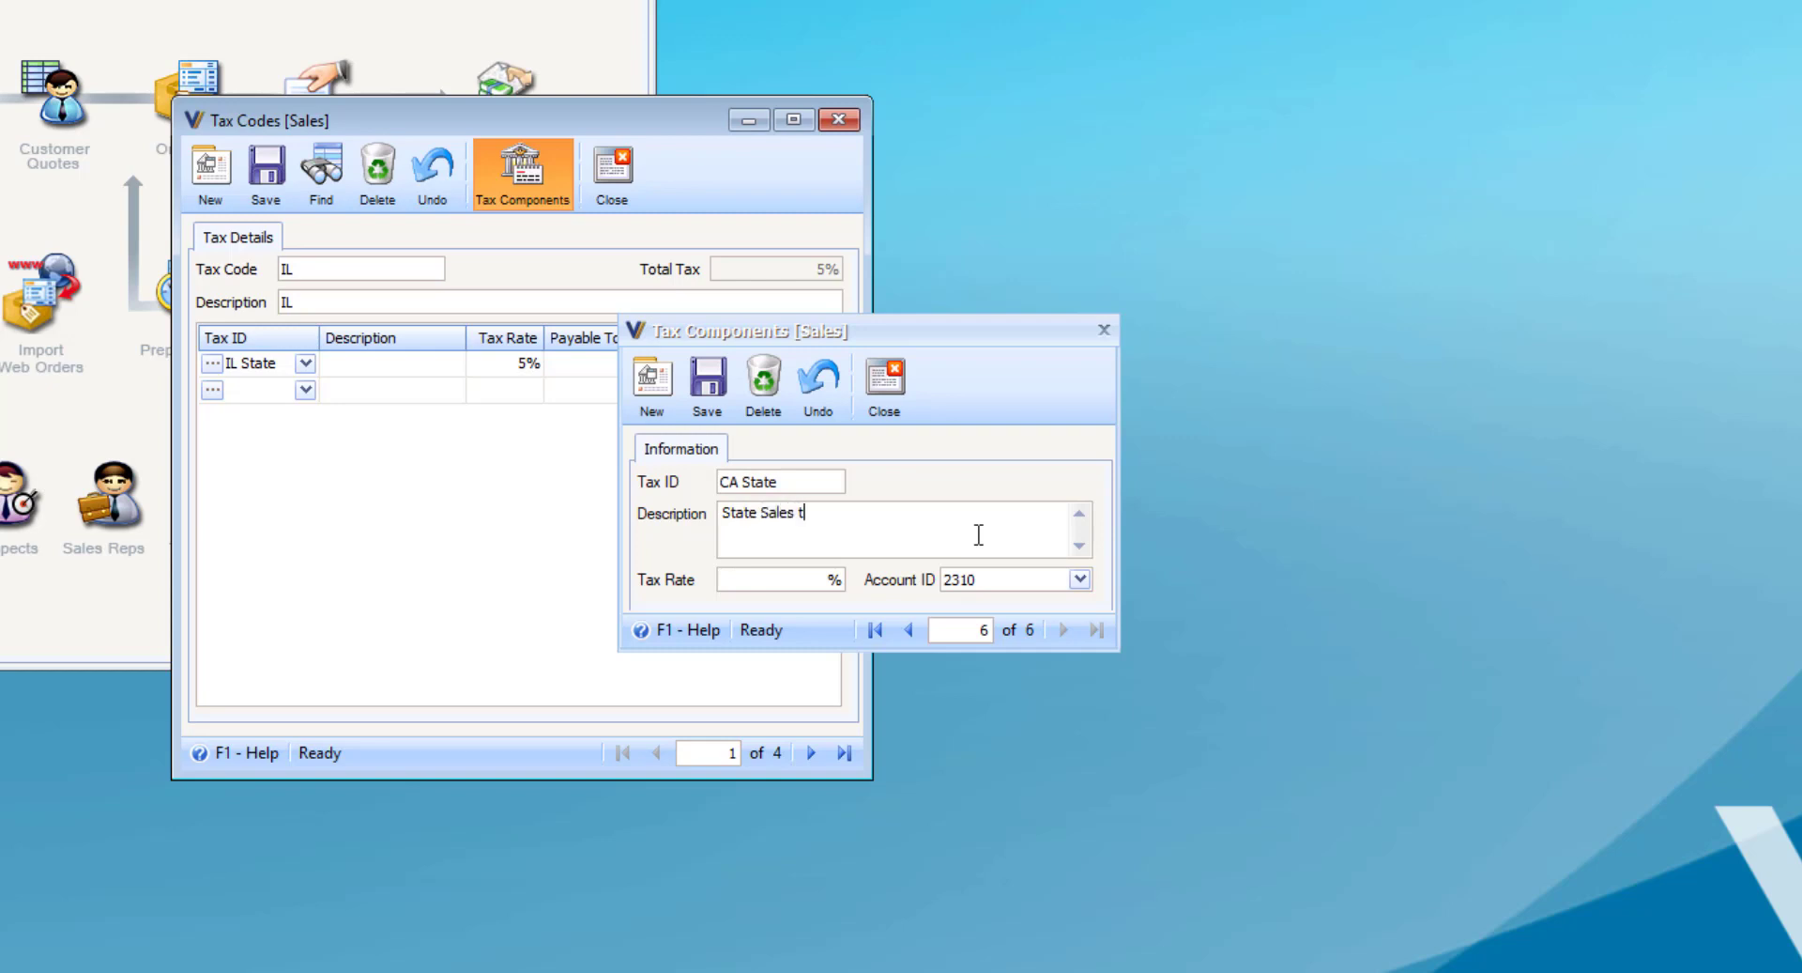
{"action": "type", "text": "ax AZ"}
{"action": "key", "text": "BackSpace"}
{"action": "key", "text": "BackSpace"}
{"action": "type", "text": "California"}
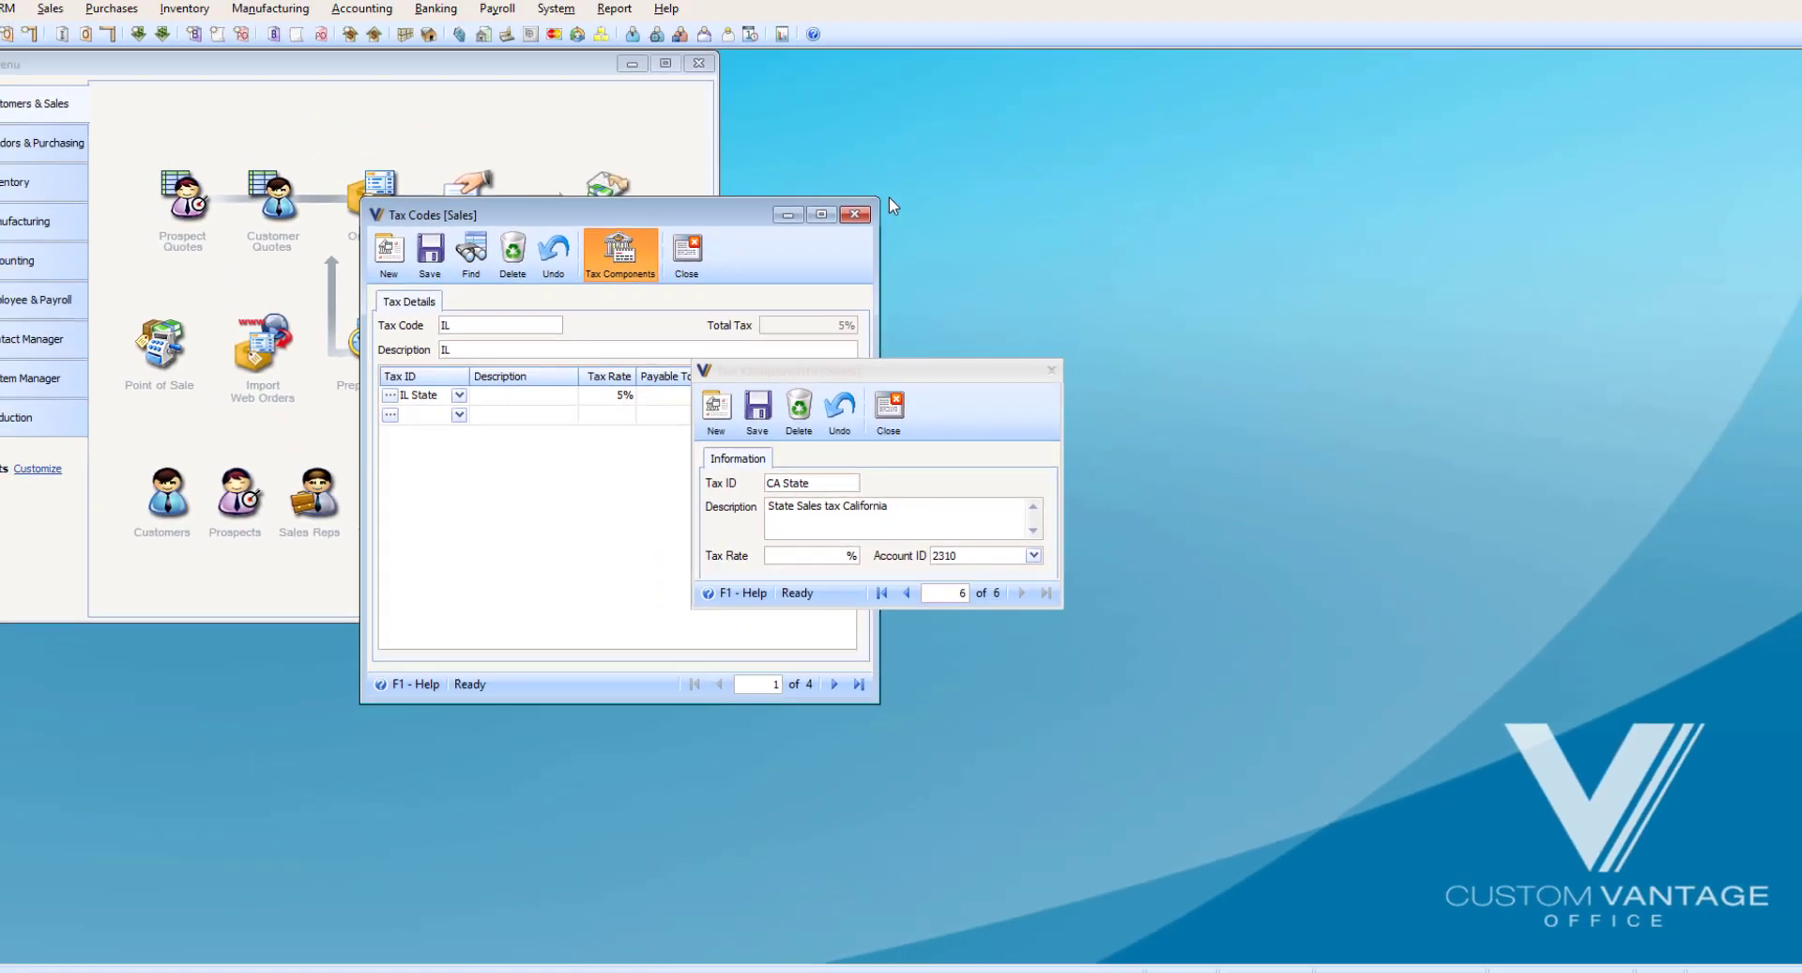
Step: Switch to the browser and examine the base state, mandatory local and local range sales tax rates on the Avalara California page
{"action": "key", "text": "alt+Tab"}
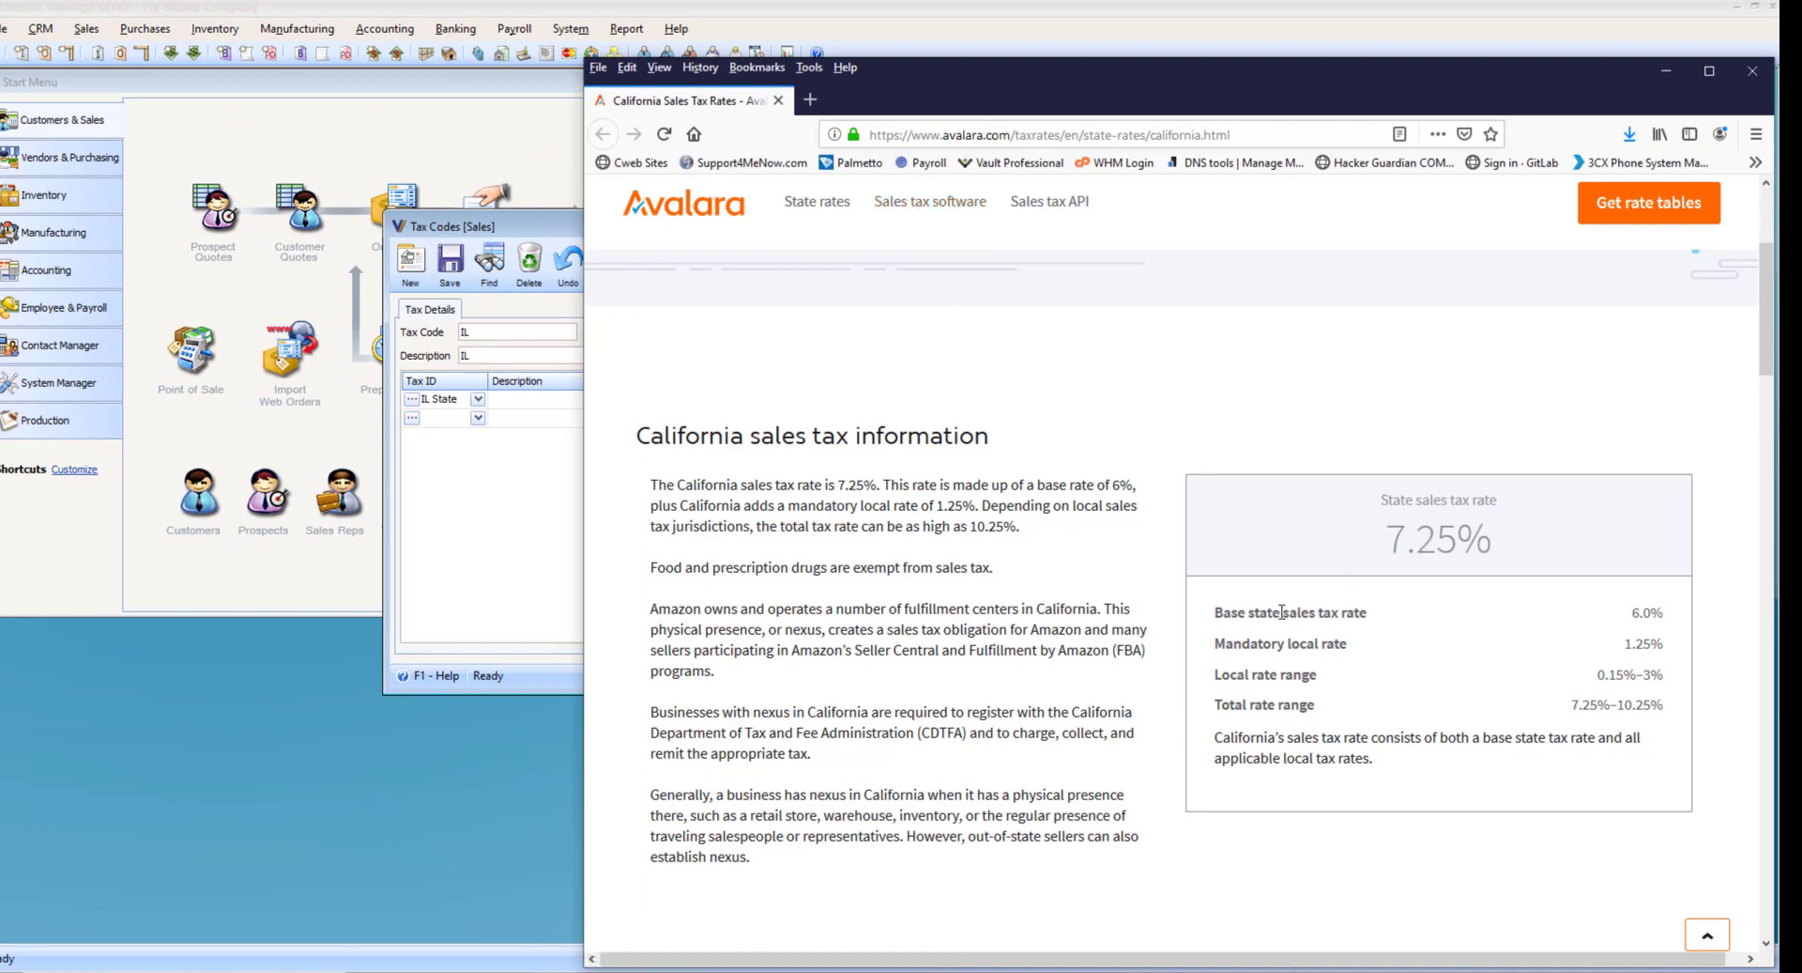
{"action": "left_click_drag", "start_coordinate": [1632, 612], "coordinate": [1666, 614]}
{"action": "left_click_drag", "start_coordinate": [1232, 645], "coordinate": [1335, 644]}
{"action": "left_click_drag", "start_coordinate": [1615, 644], "coordinate": [1666, 644]}
{"action": "left_click_drag", "start_coordinate": [1225, 674], "coordinate": [1272, 675]}
{"action": "left_click_drag", "start_coordinate": [1599, 674], "coordinate": [1652, 675]}
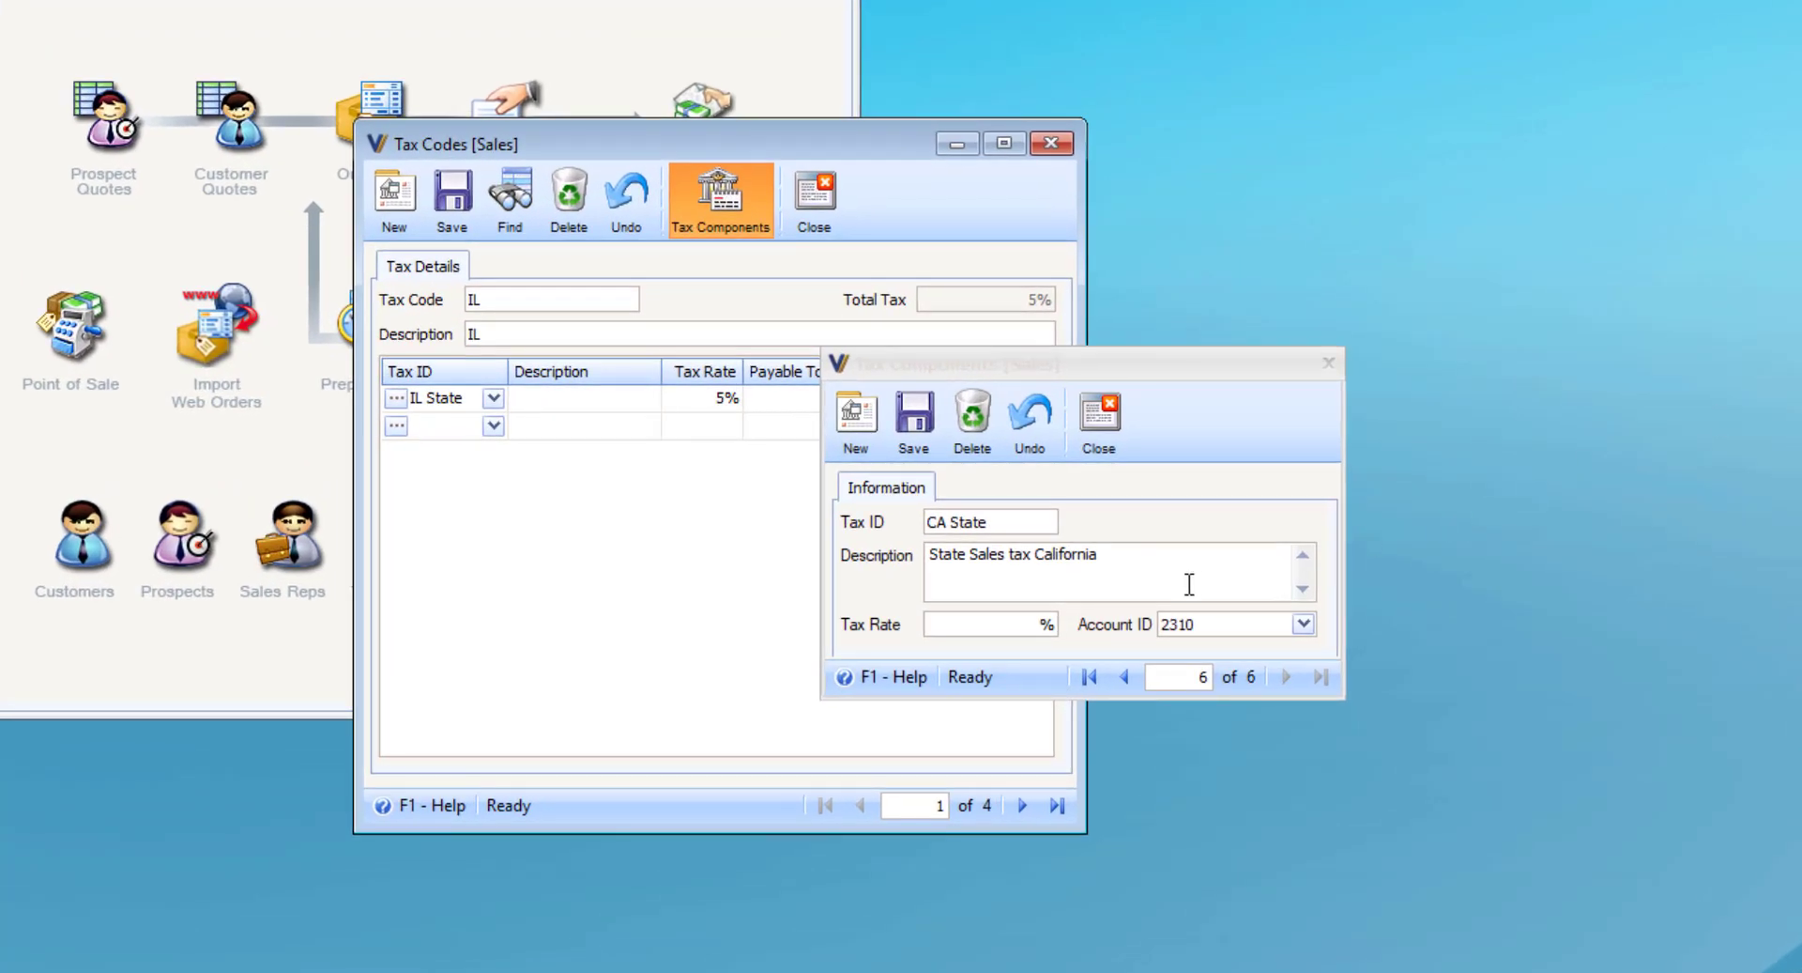
Step: Back in Custom Vantage Office, set the CA State component's tax rate to 6% and account to 2300 State Sales Tax, and save it
{"action": "left_click", "coordinate": [993, 627]}
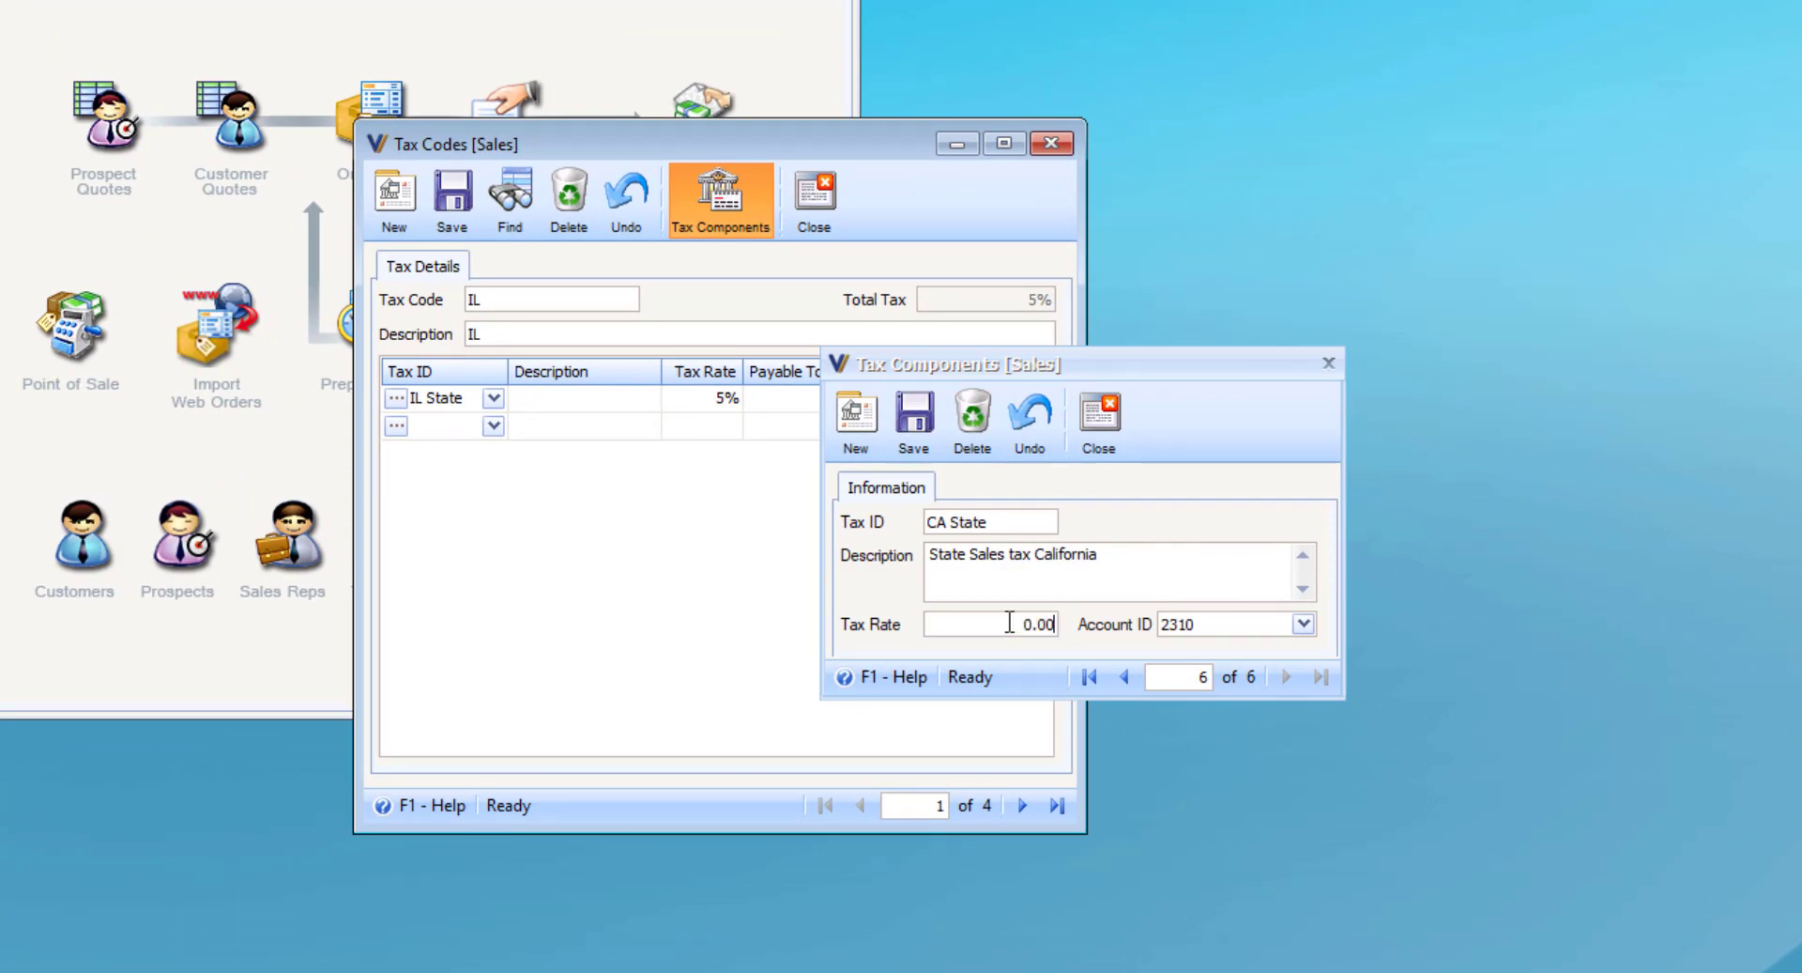
{"action": "left_click_drag", "start_coordinate": [1023, 622], "coordinate": [1083, 622]}
{"action": "type", "text": "6"}
{"action": "key", "text": "Tab"}
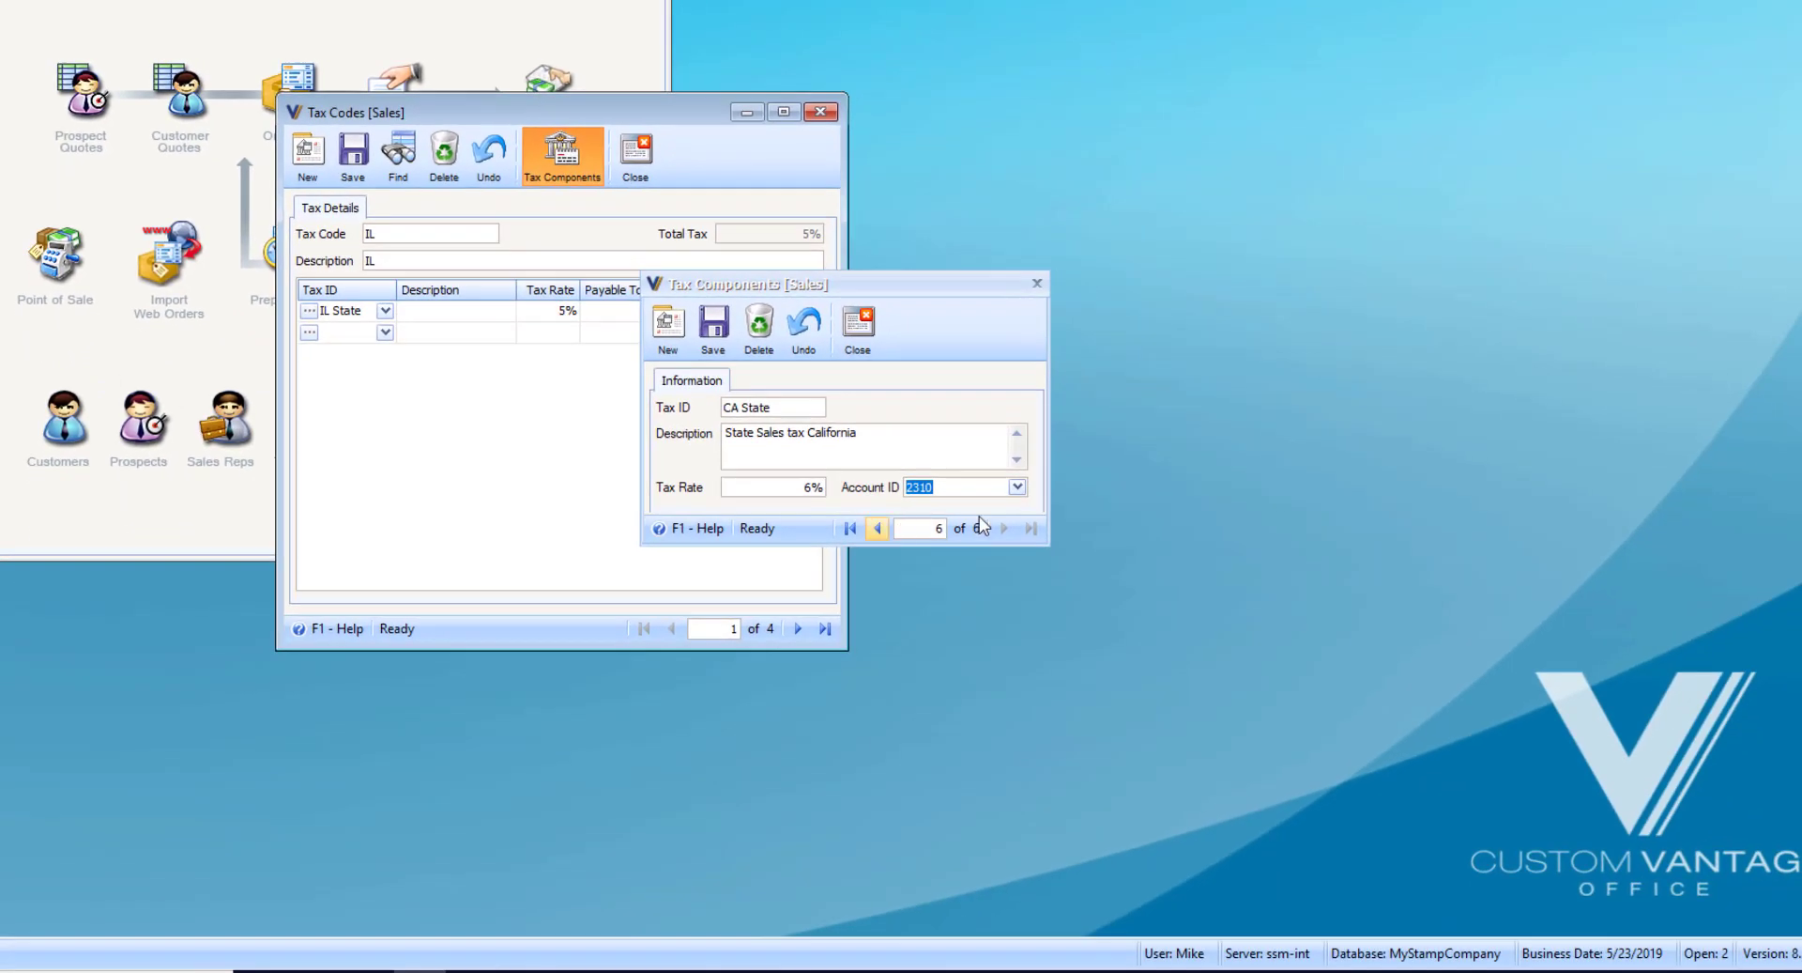
{"action": "left_click", "coordinate": [1017, 487]}
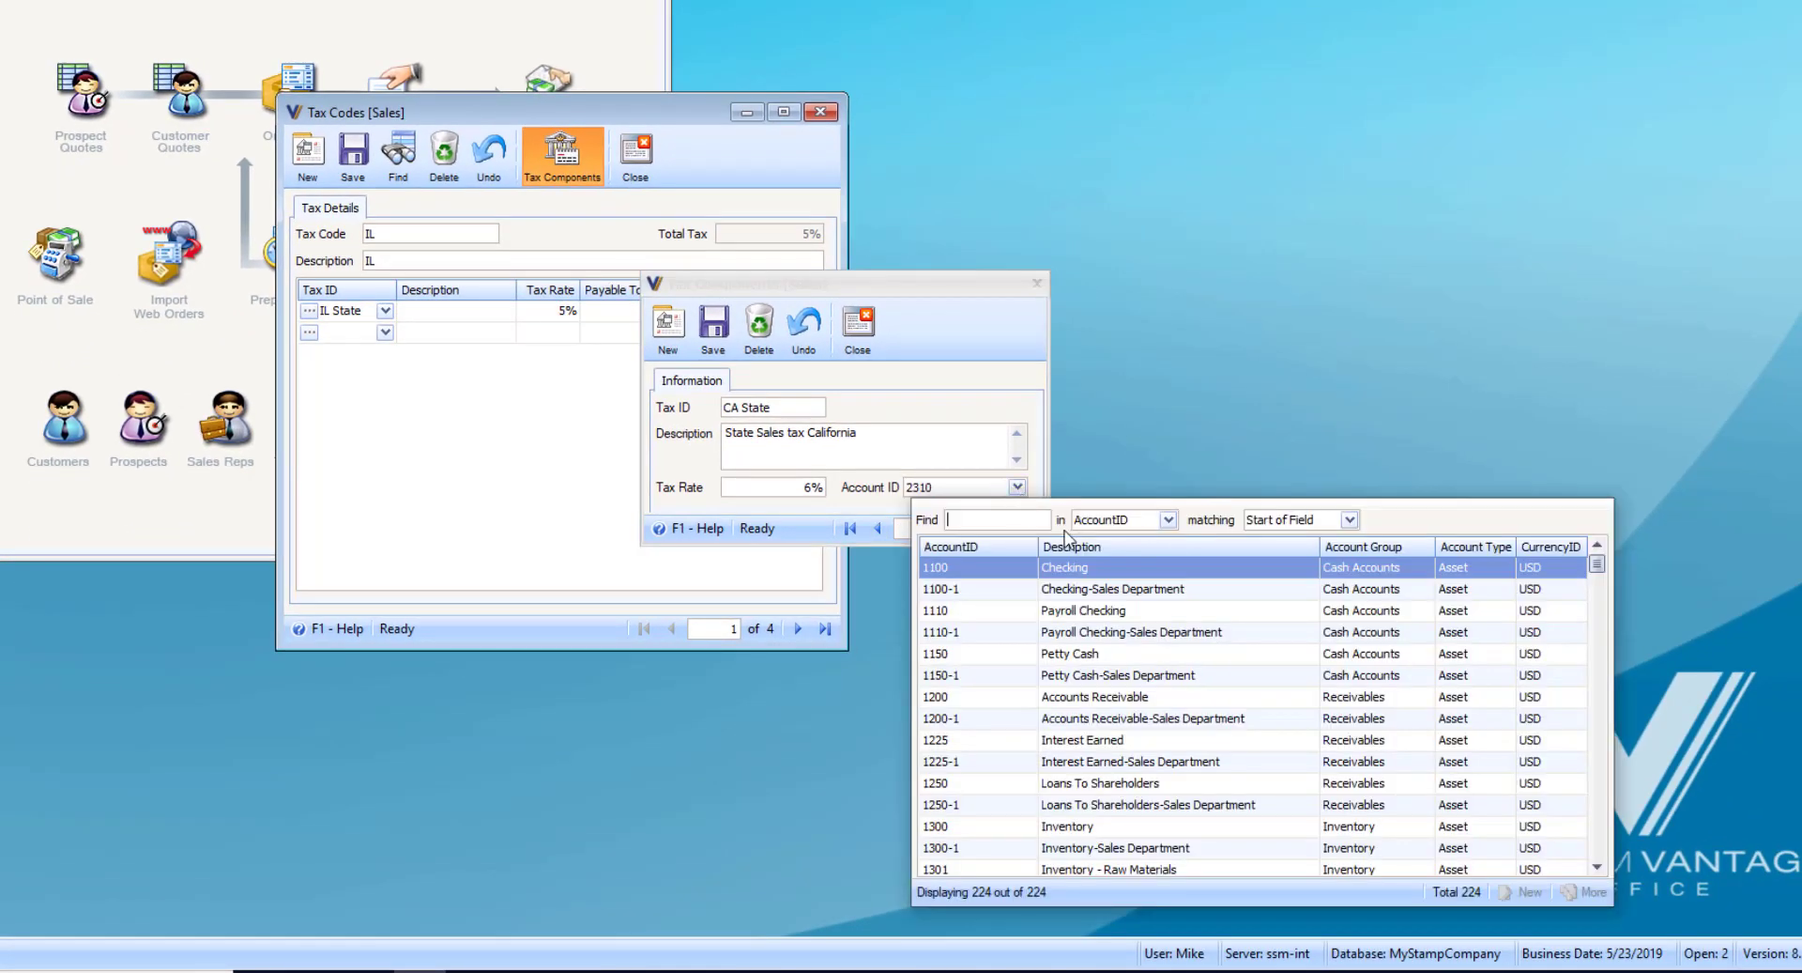
{"action": "left_click_drag", "start_coordinate": [1596, 567], "coordinate": [1596, 636]}
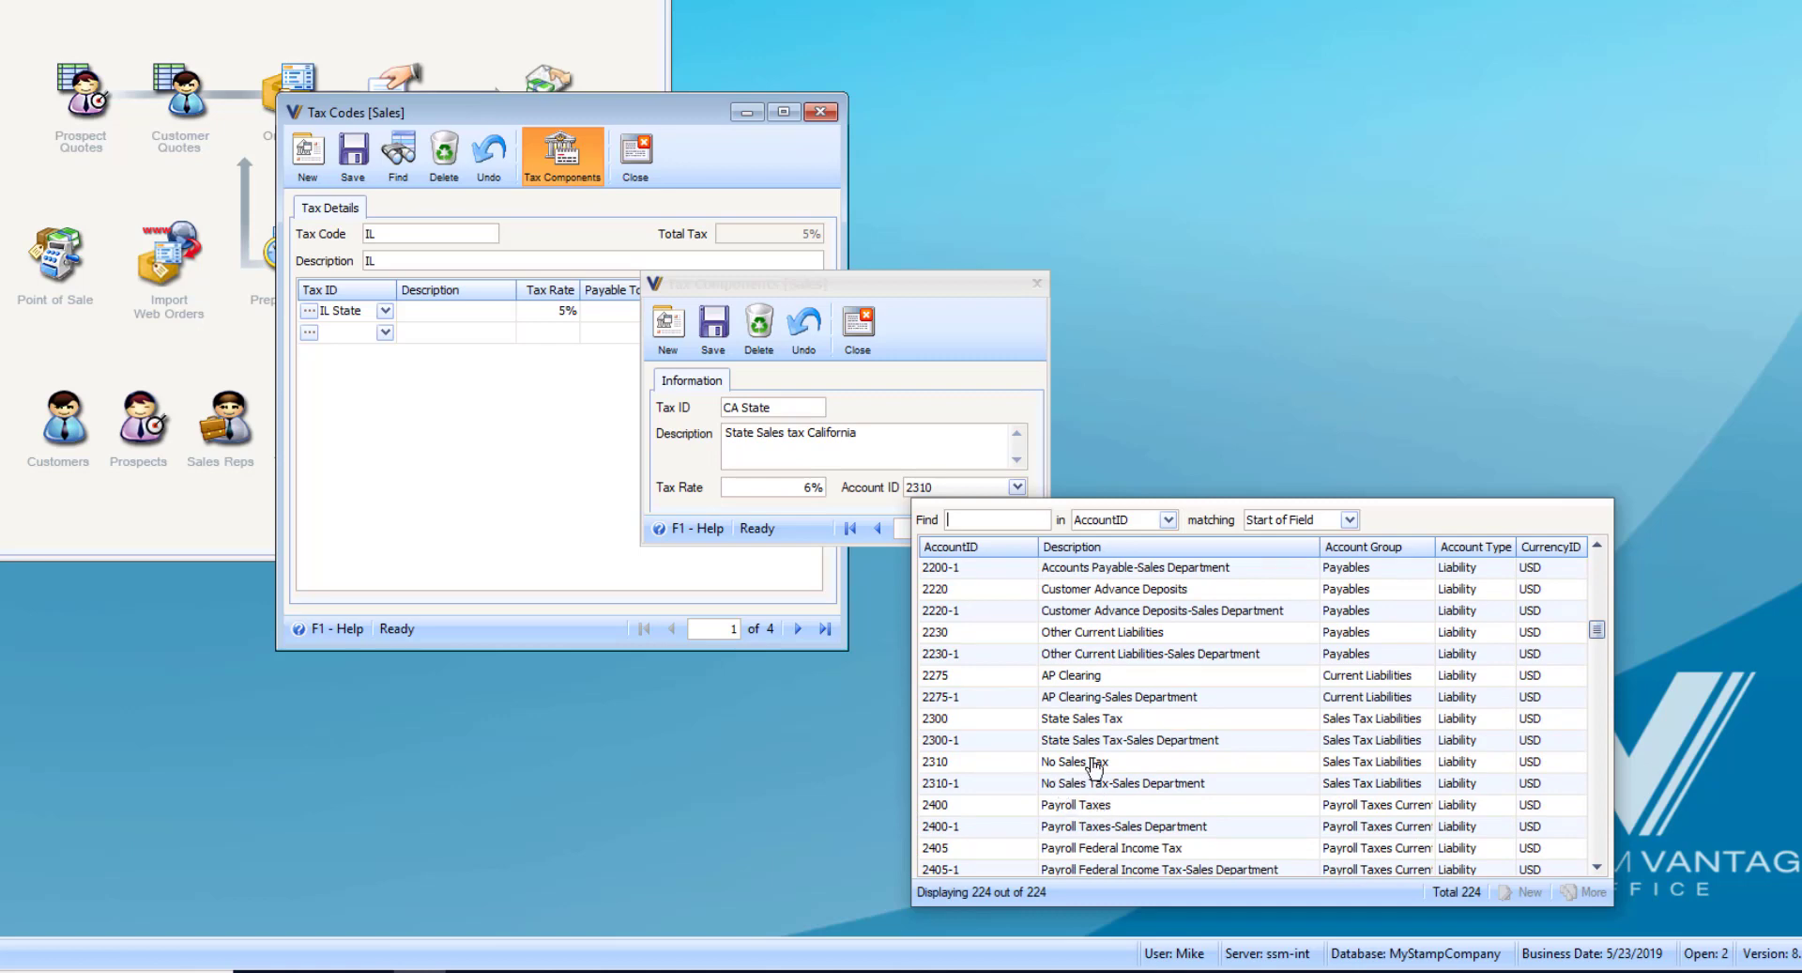
{"action": "left_click", "coordinate": [1120, 719]}
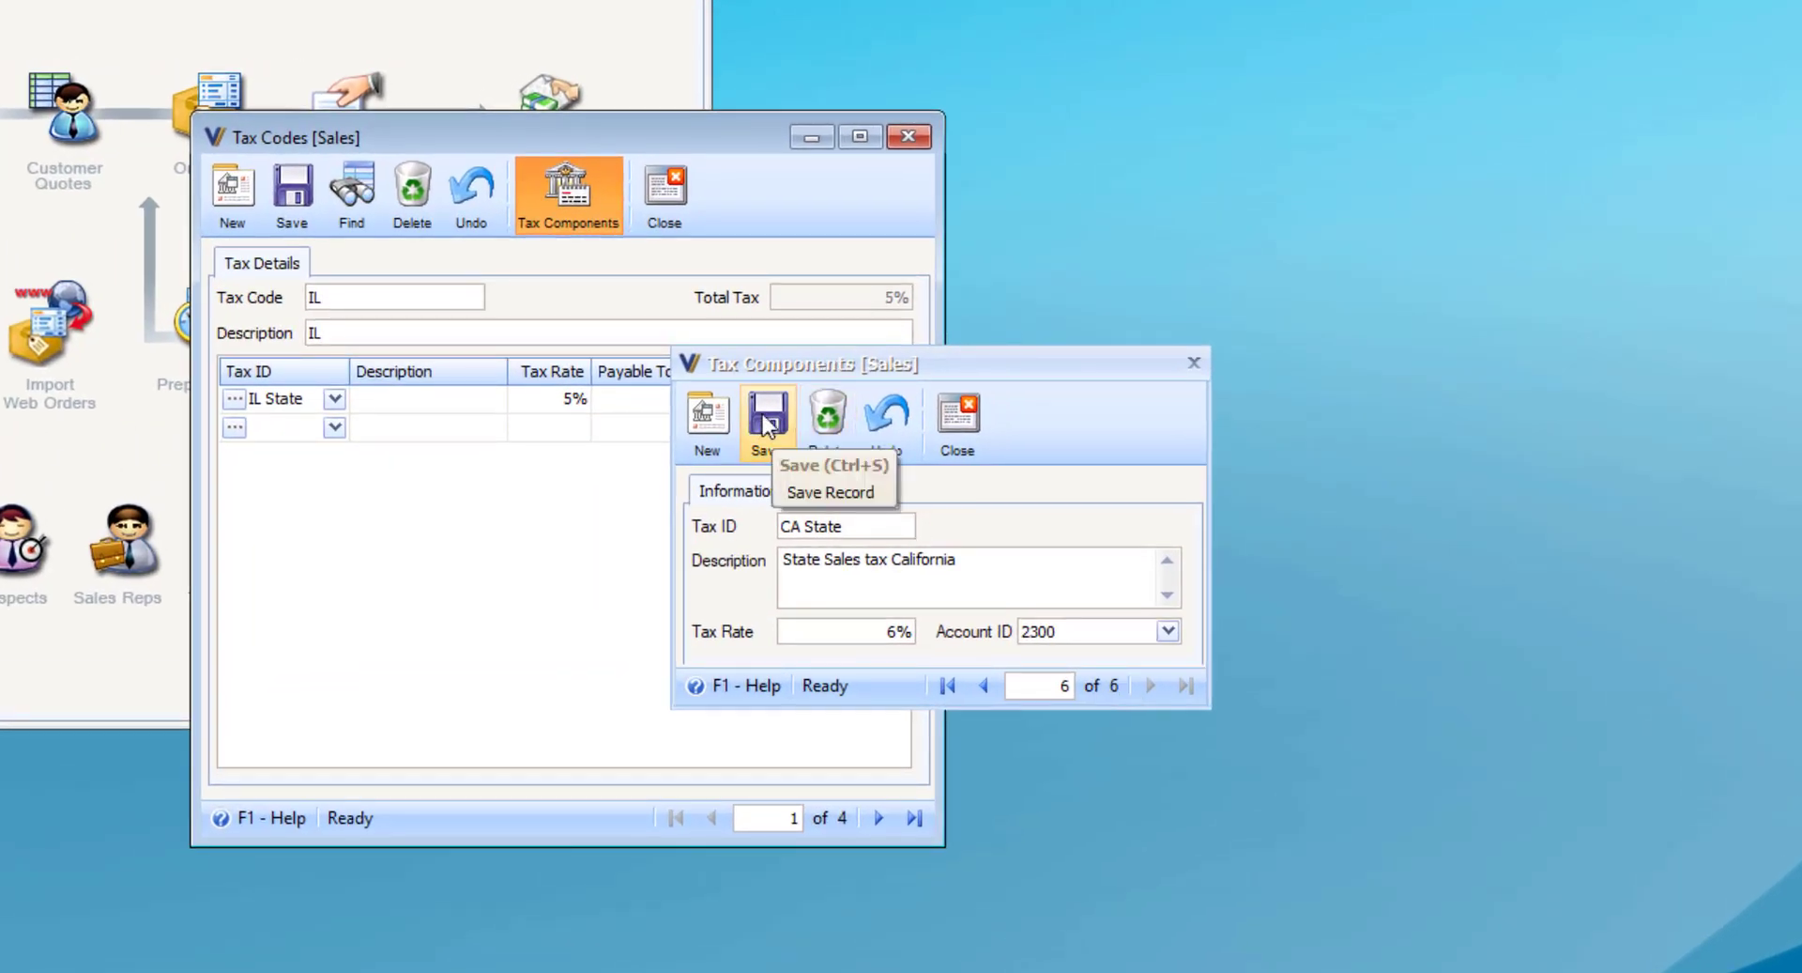
{"action": "left_click", "coordinate": [768, 424]}
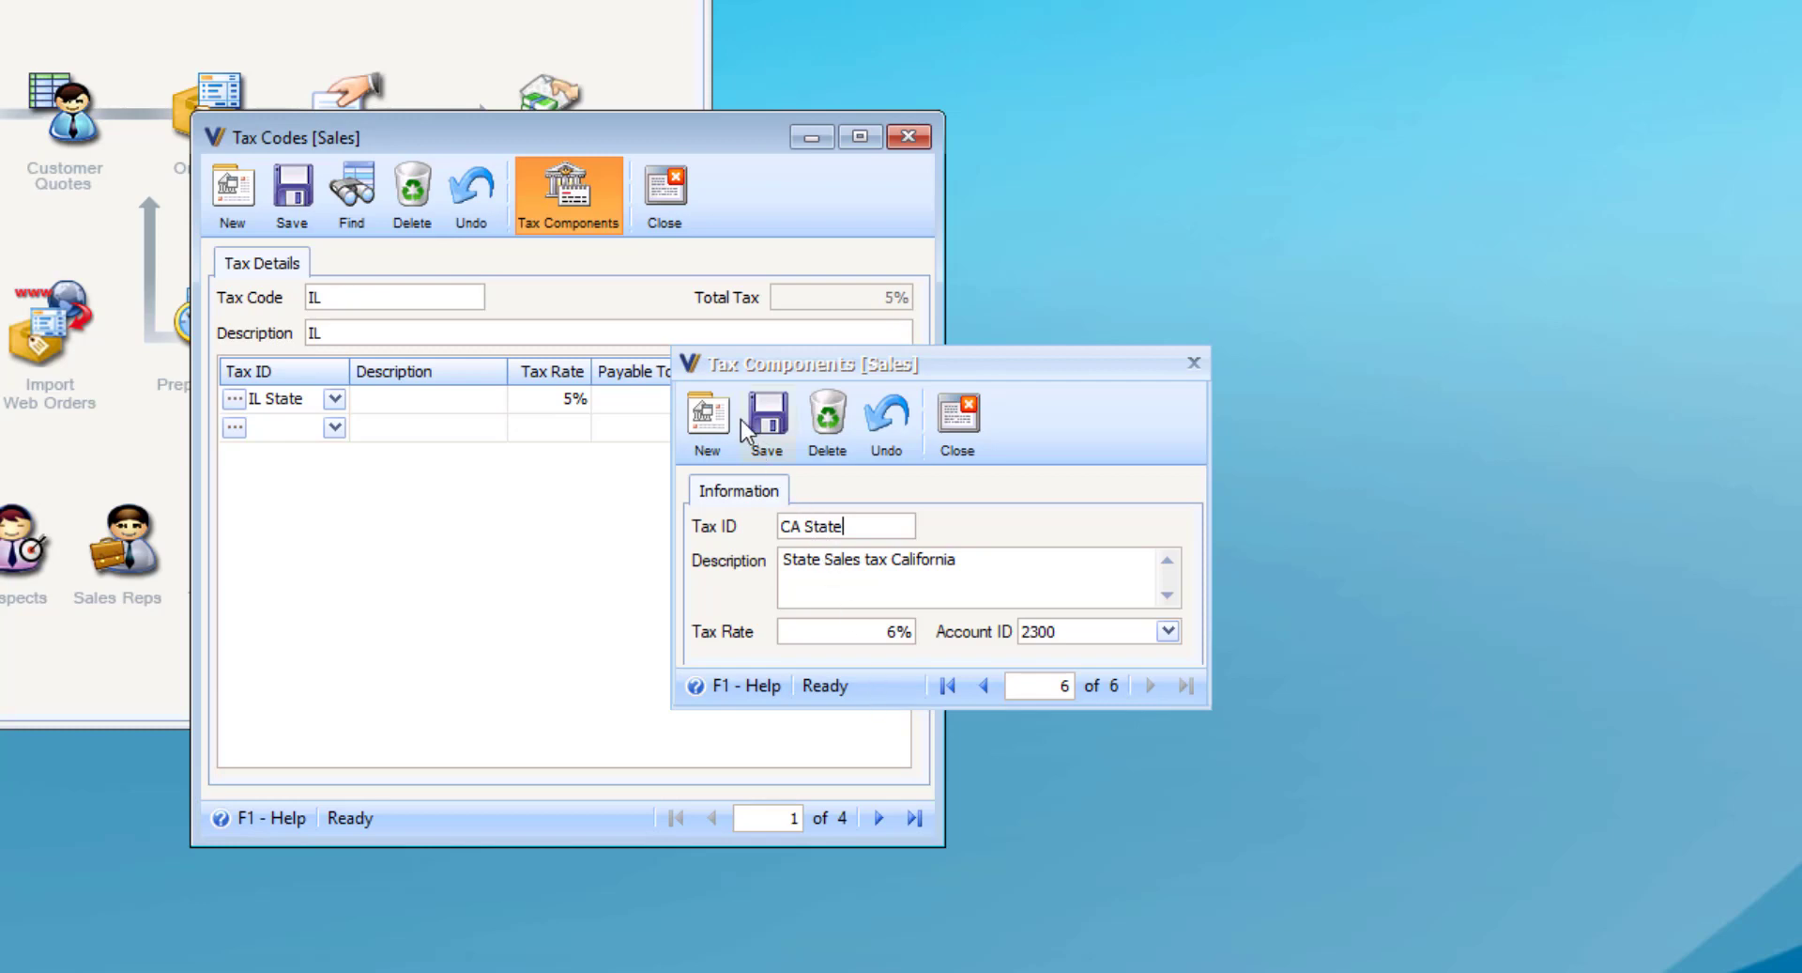
Step: Start another tax component with Tax ID "CA MAND LOCAL" and description "Californin Manditory Local"
{"action": "left_click", "coordinate": [702, 427]}
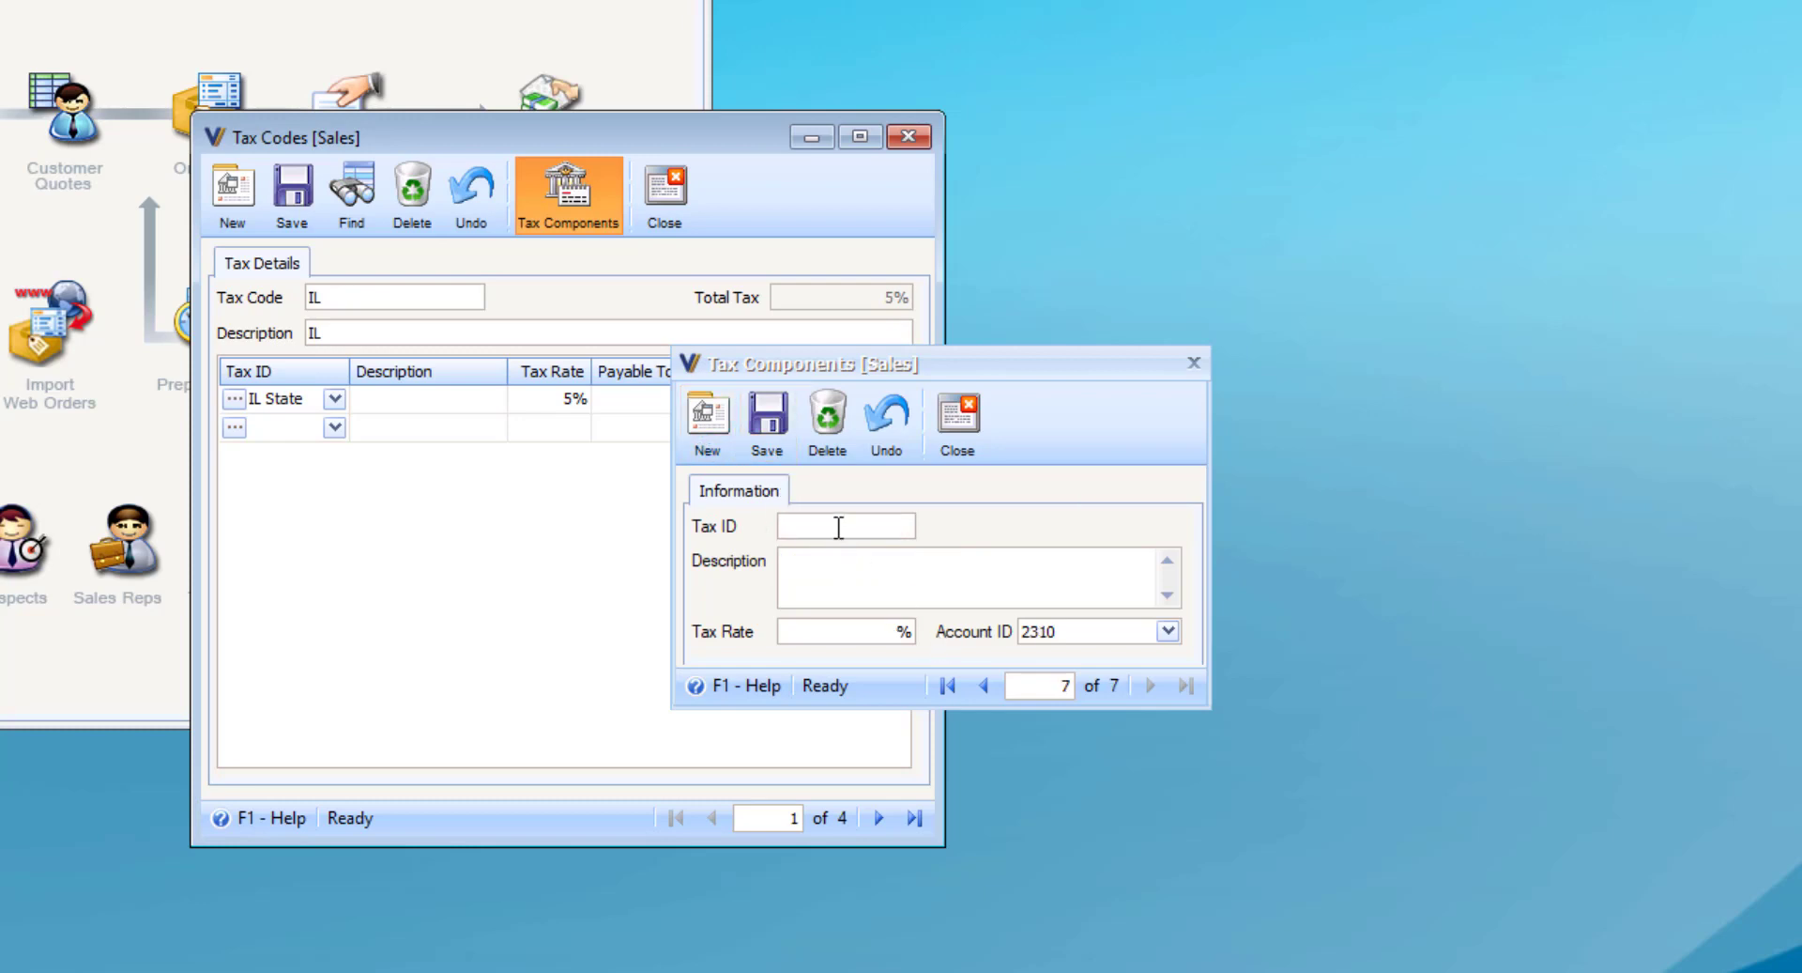
{"action": "type", "text": "CA MAND LOCAL"}
{"action": "left_click", "coordinate": [900, 583]}
{"action": "type", "text": "Cali"}
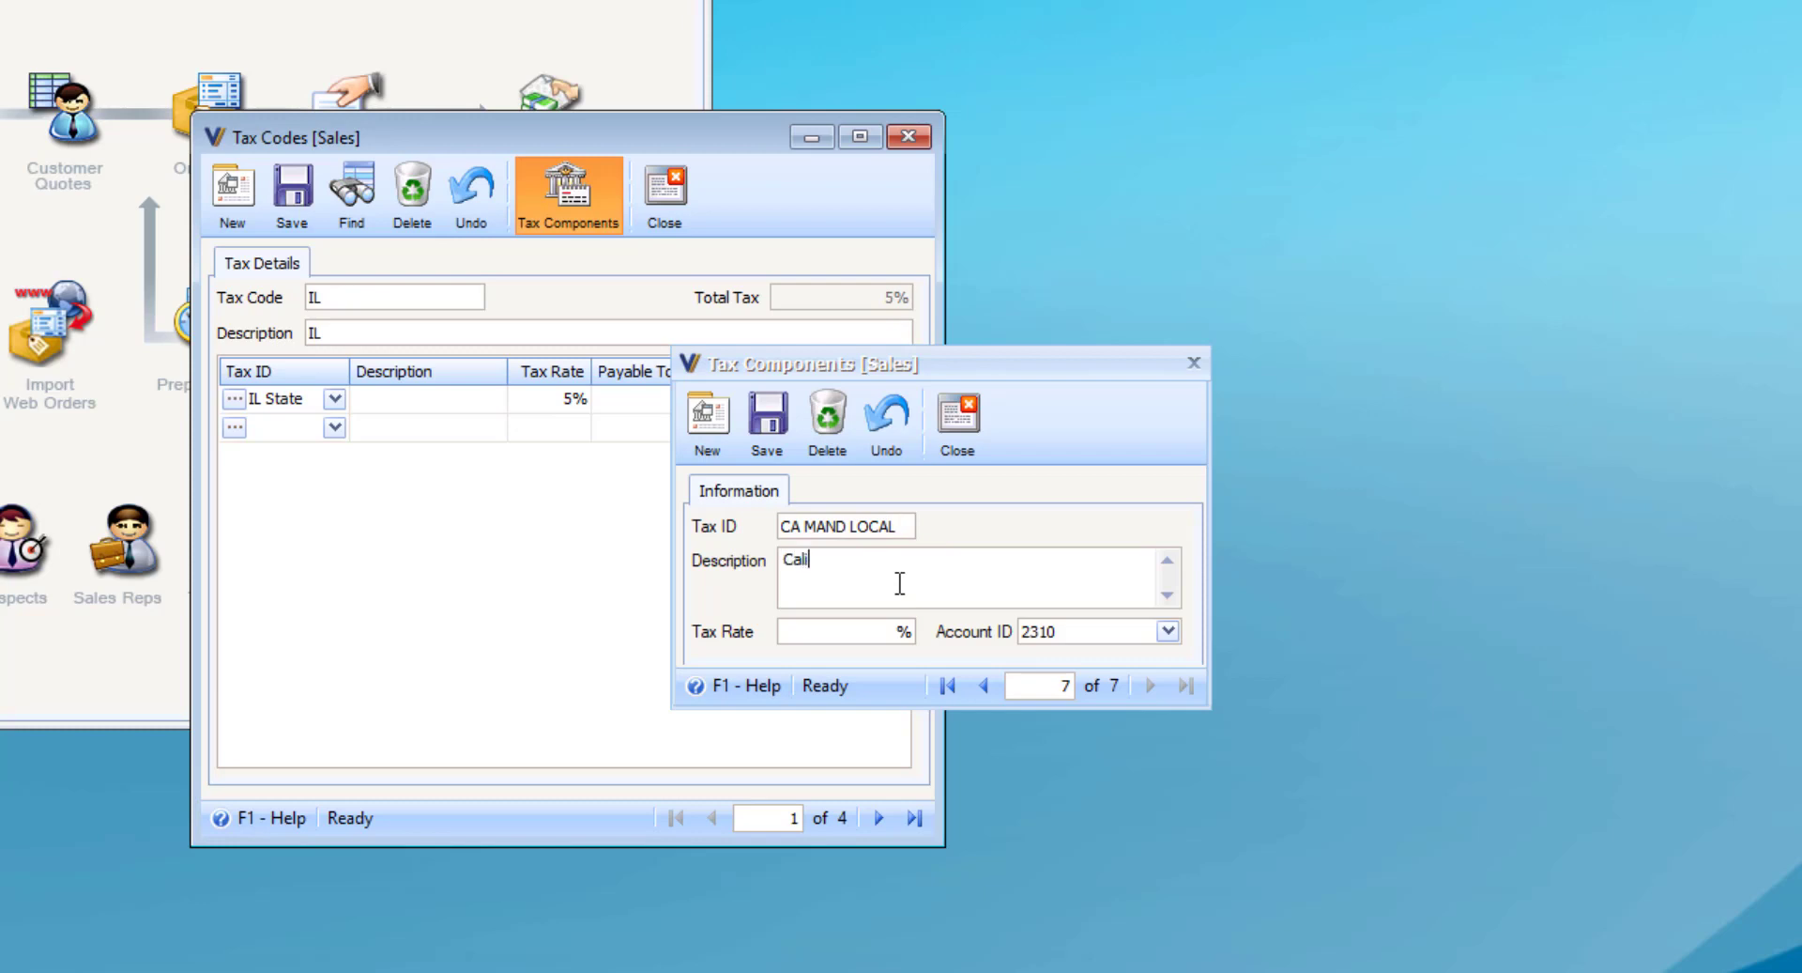
{"action": "type", "text": "fornin Manditory Local"}
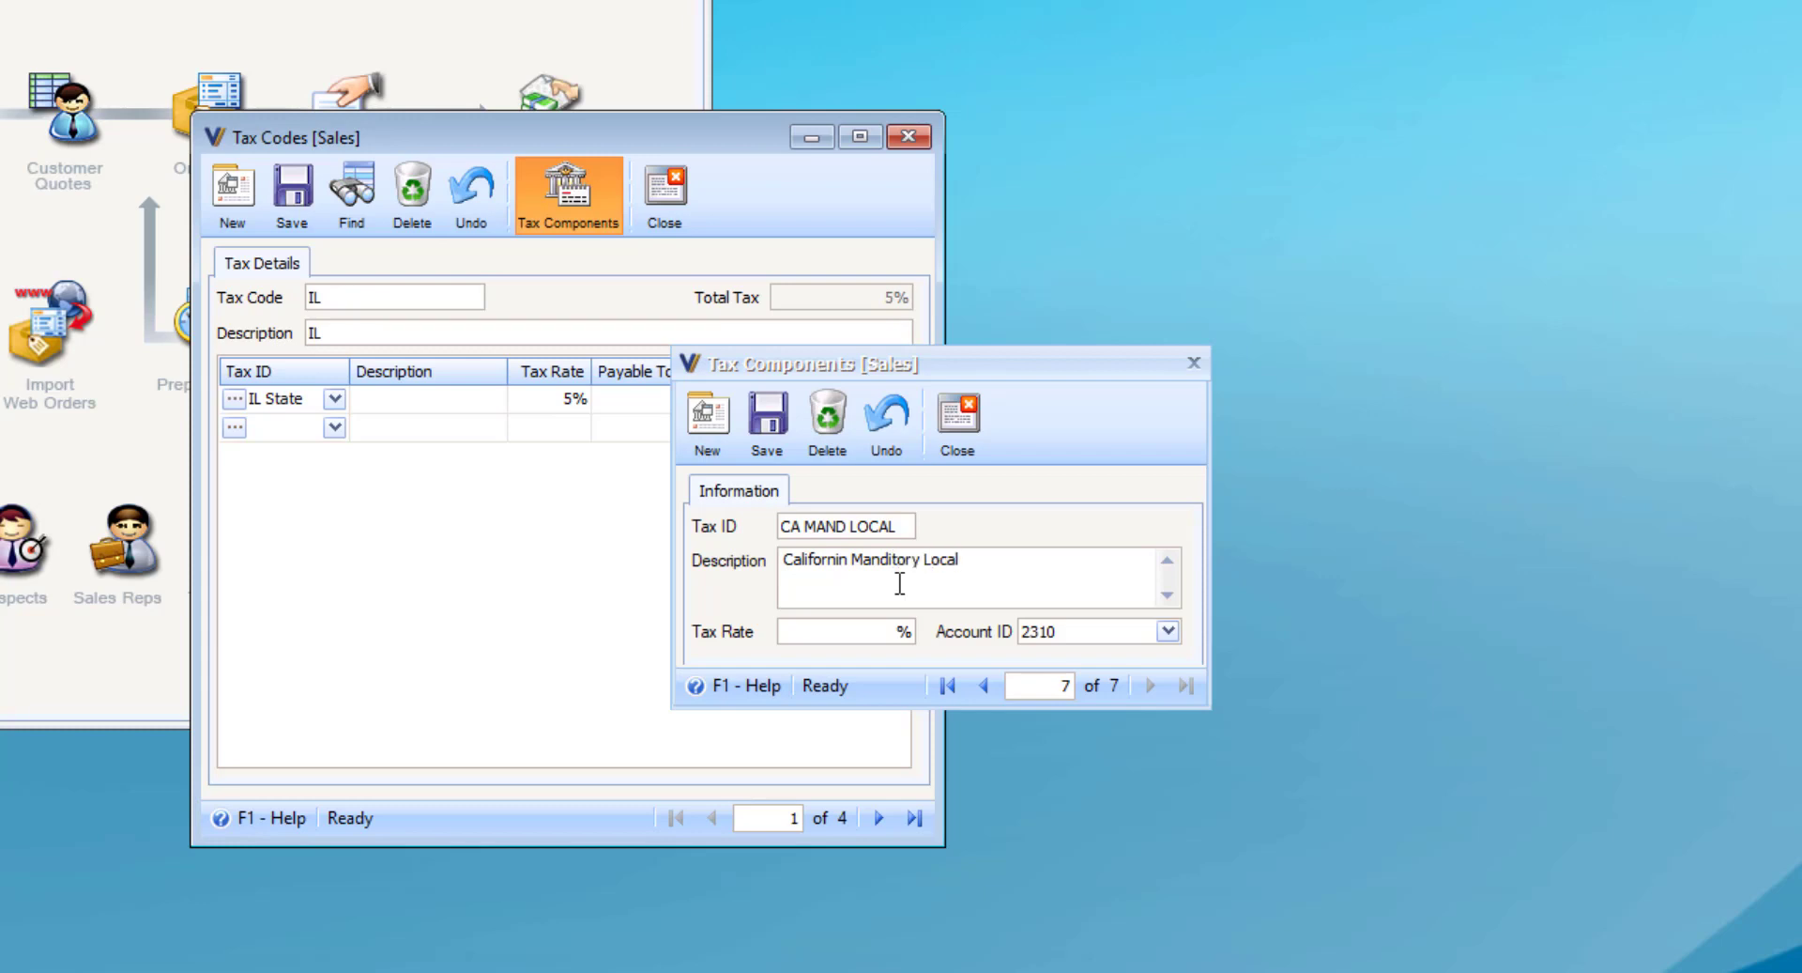
Step: Set the CA MAND LOCAL component's tax rate to 1.25% and its account to 2300, and save it
{"action": "left_click", "coordinate": [899, 631]}
{"action": "left_click", "coordinate": [1071, 632]}
{"action": "type", "text": "2300"}
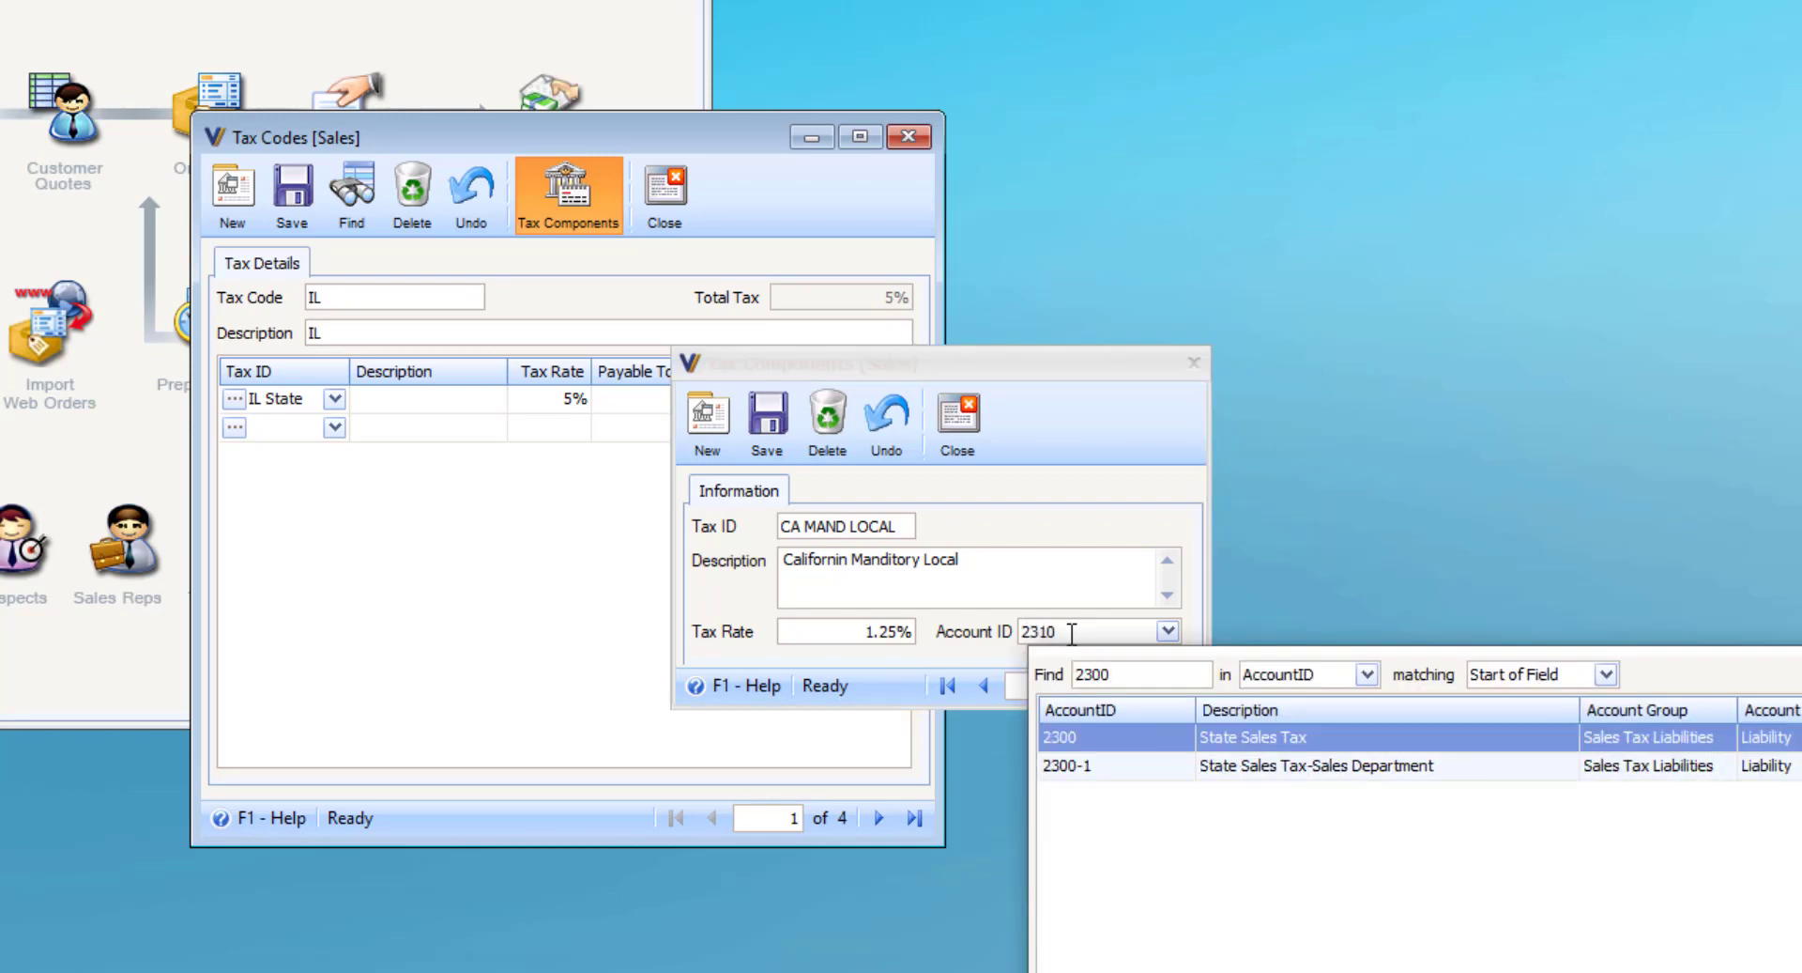
{"action": "key", "text": "Return"}
{"action": "left_click", "coordinate": [767, 423]}
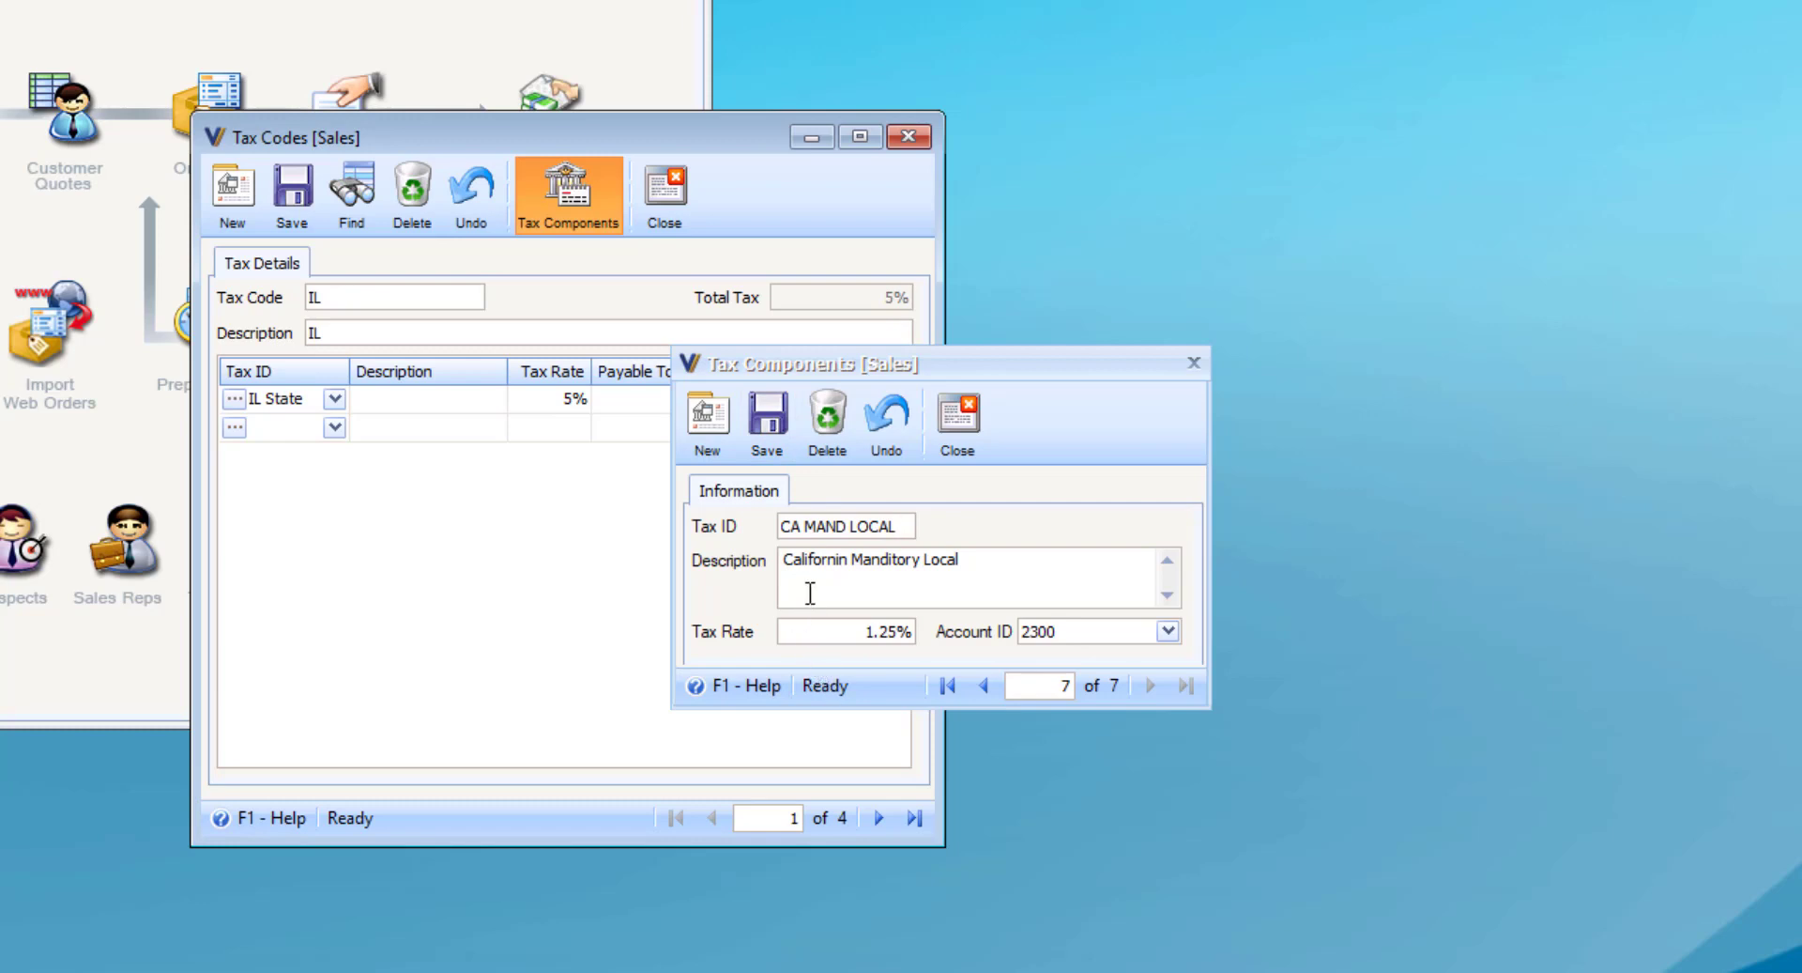
Step: Add a tax component with Tax ID "Los Angeles City", a 3% tax rate and account 2300 State Sales Tax
{"action": "left_click", "coordinate": [710, 437]}
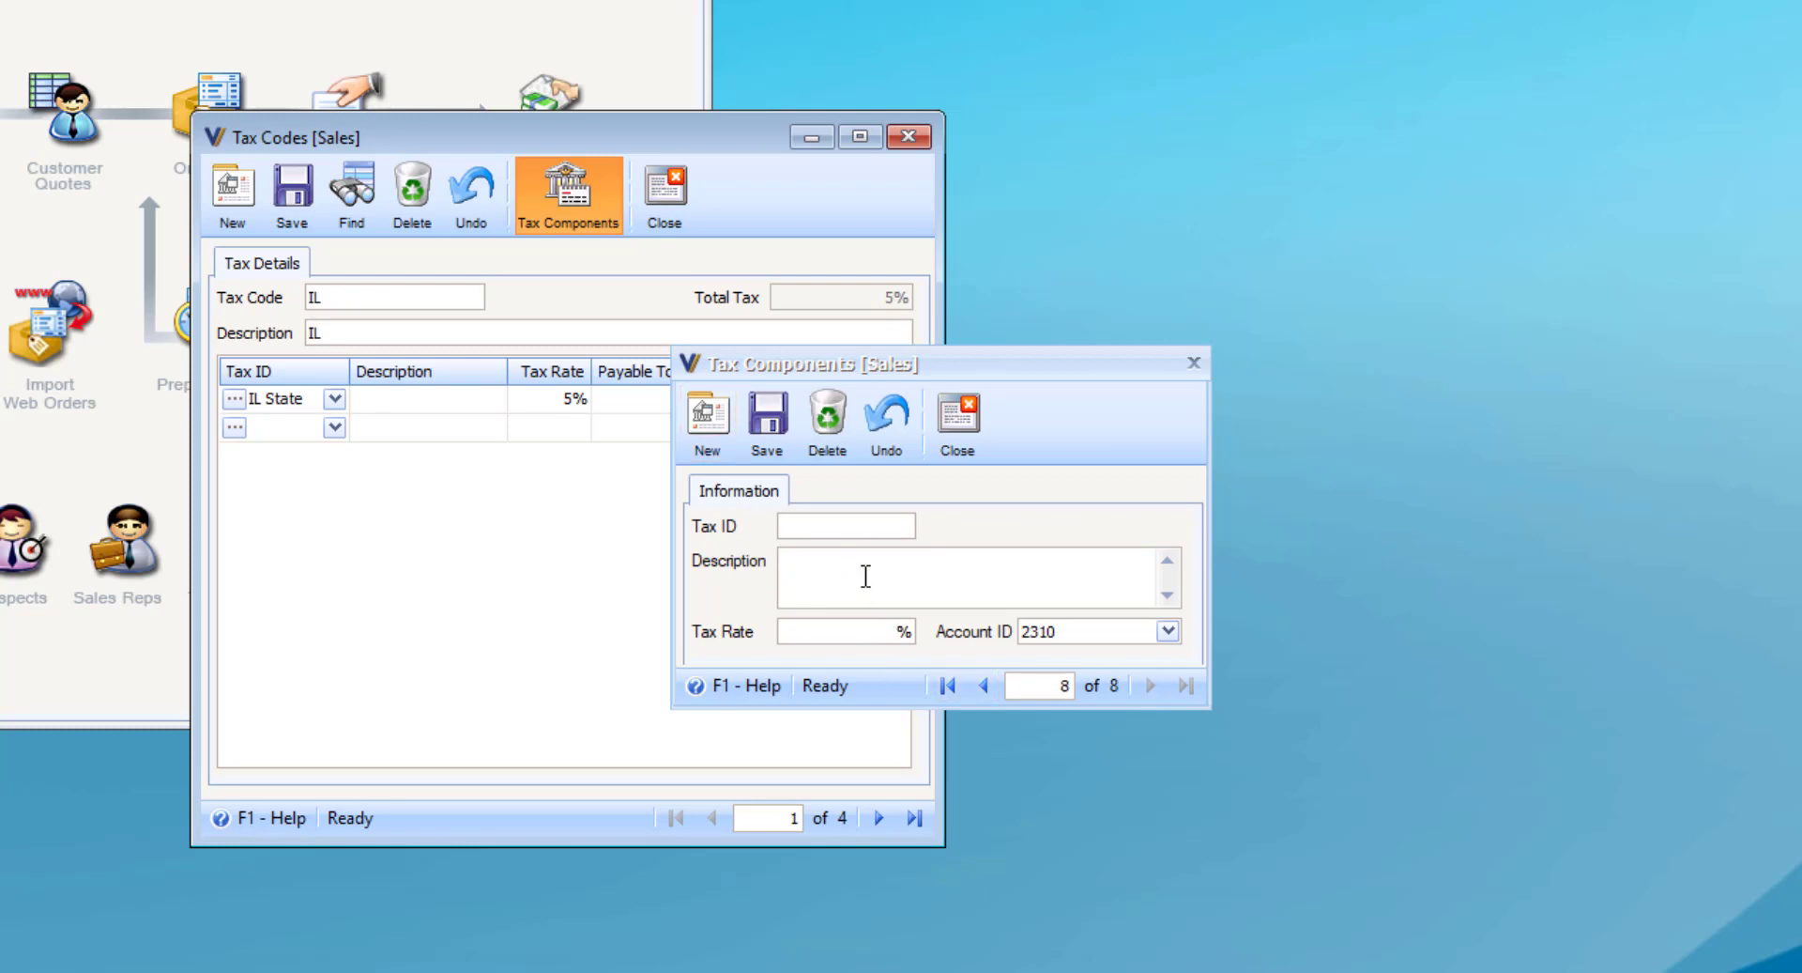
{"action": "type", "text": "Los Angeles City"}
{"action": "key", "text": "Tab"}
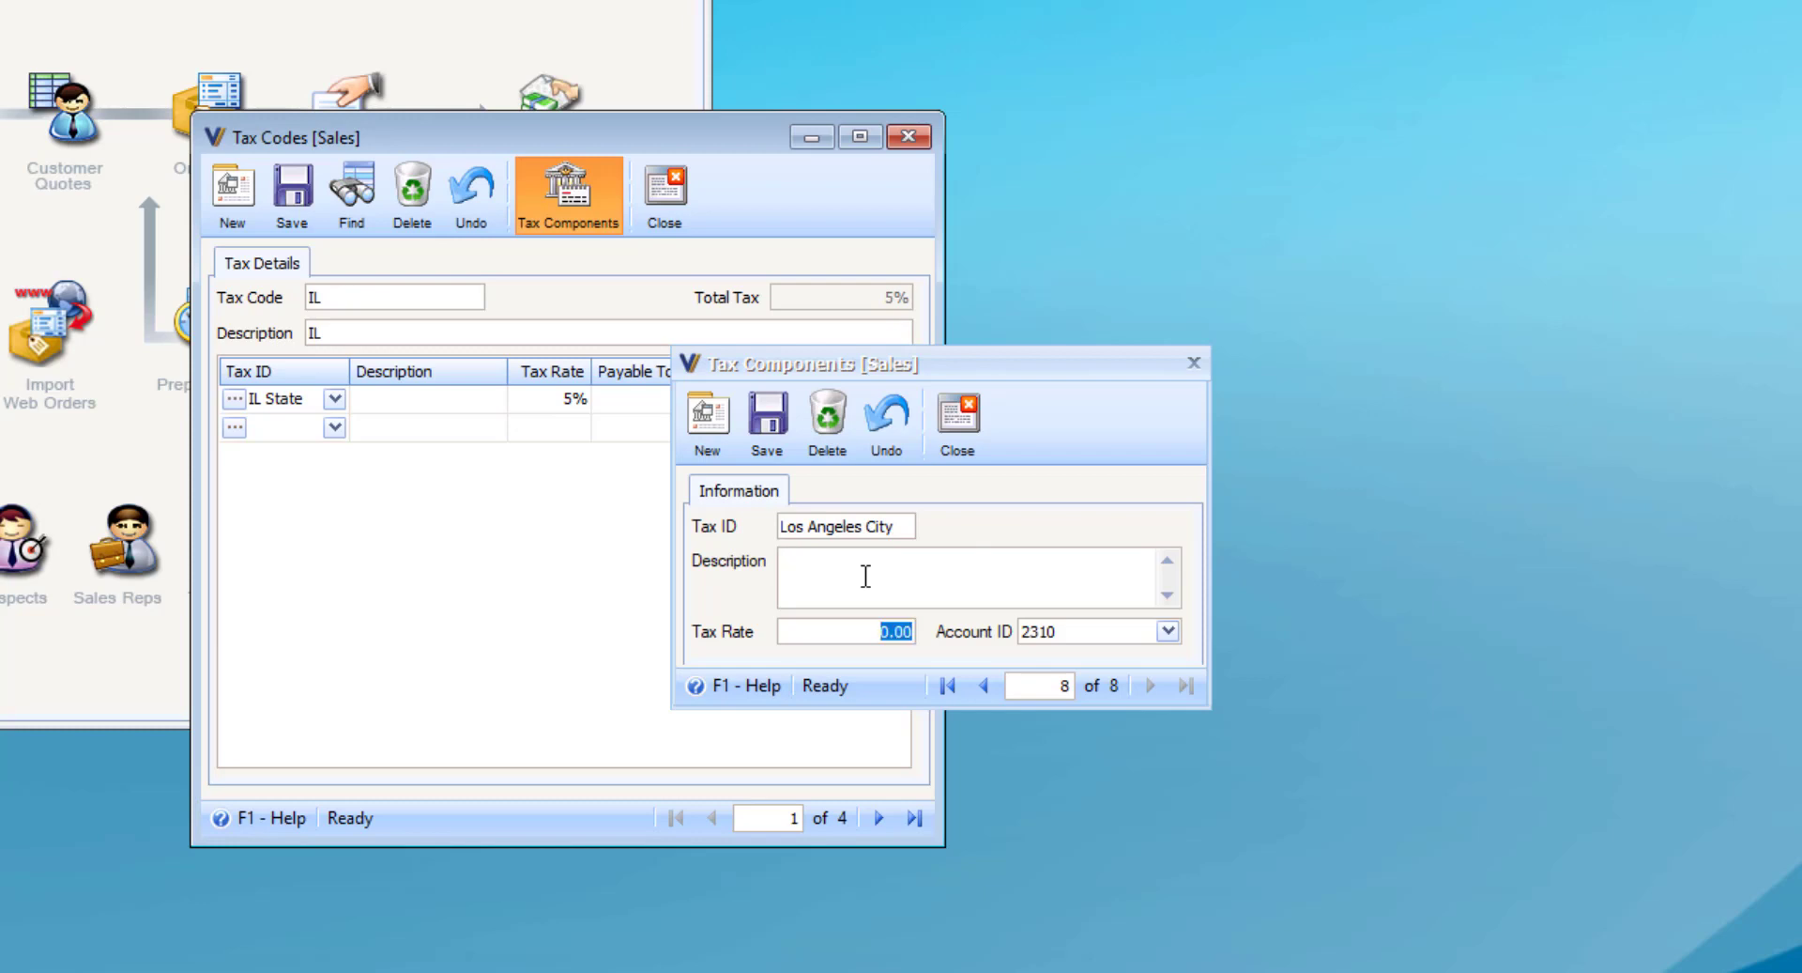
{"action": "type", "text": "3"}
{"action": "key", "text": "Tab"}
{"action": "type", "text": "2300"}
{"action": "key", "text": "Tab"}
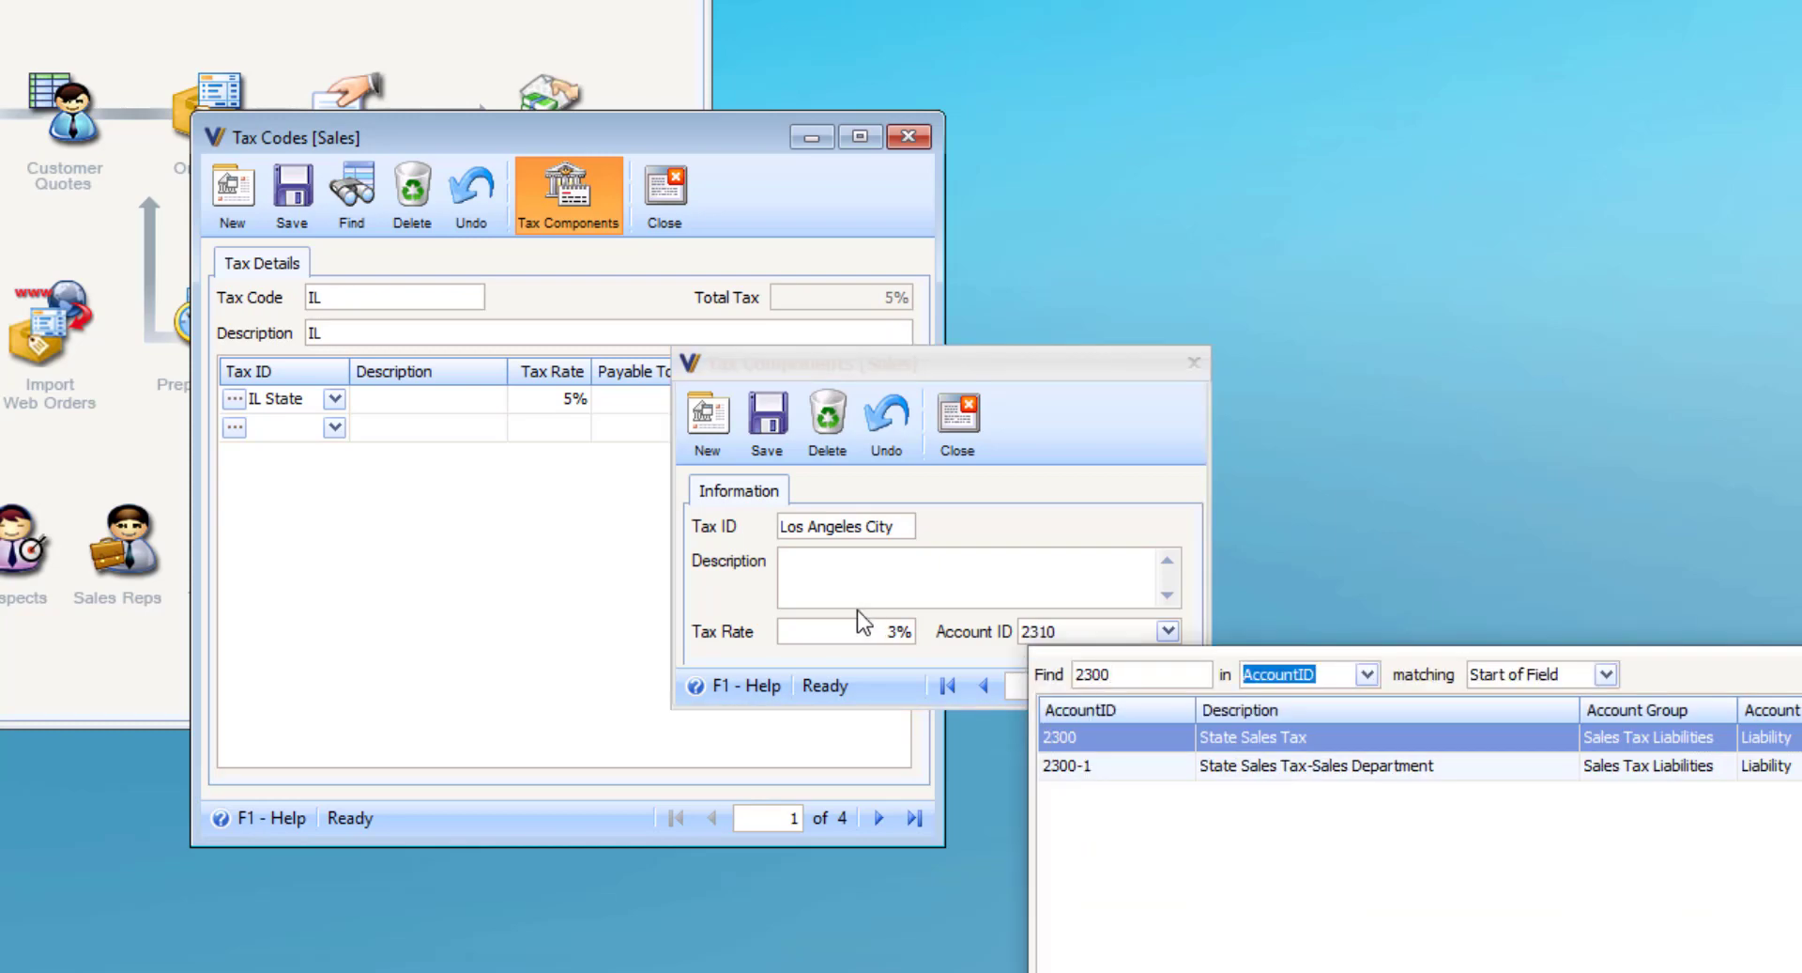
{"action": "double_click", "coordinate": [1296, 737]}
{"action": "left_click", "coordinate": [858, 583]}
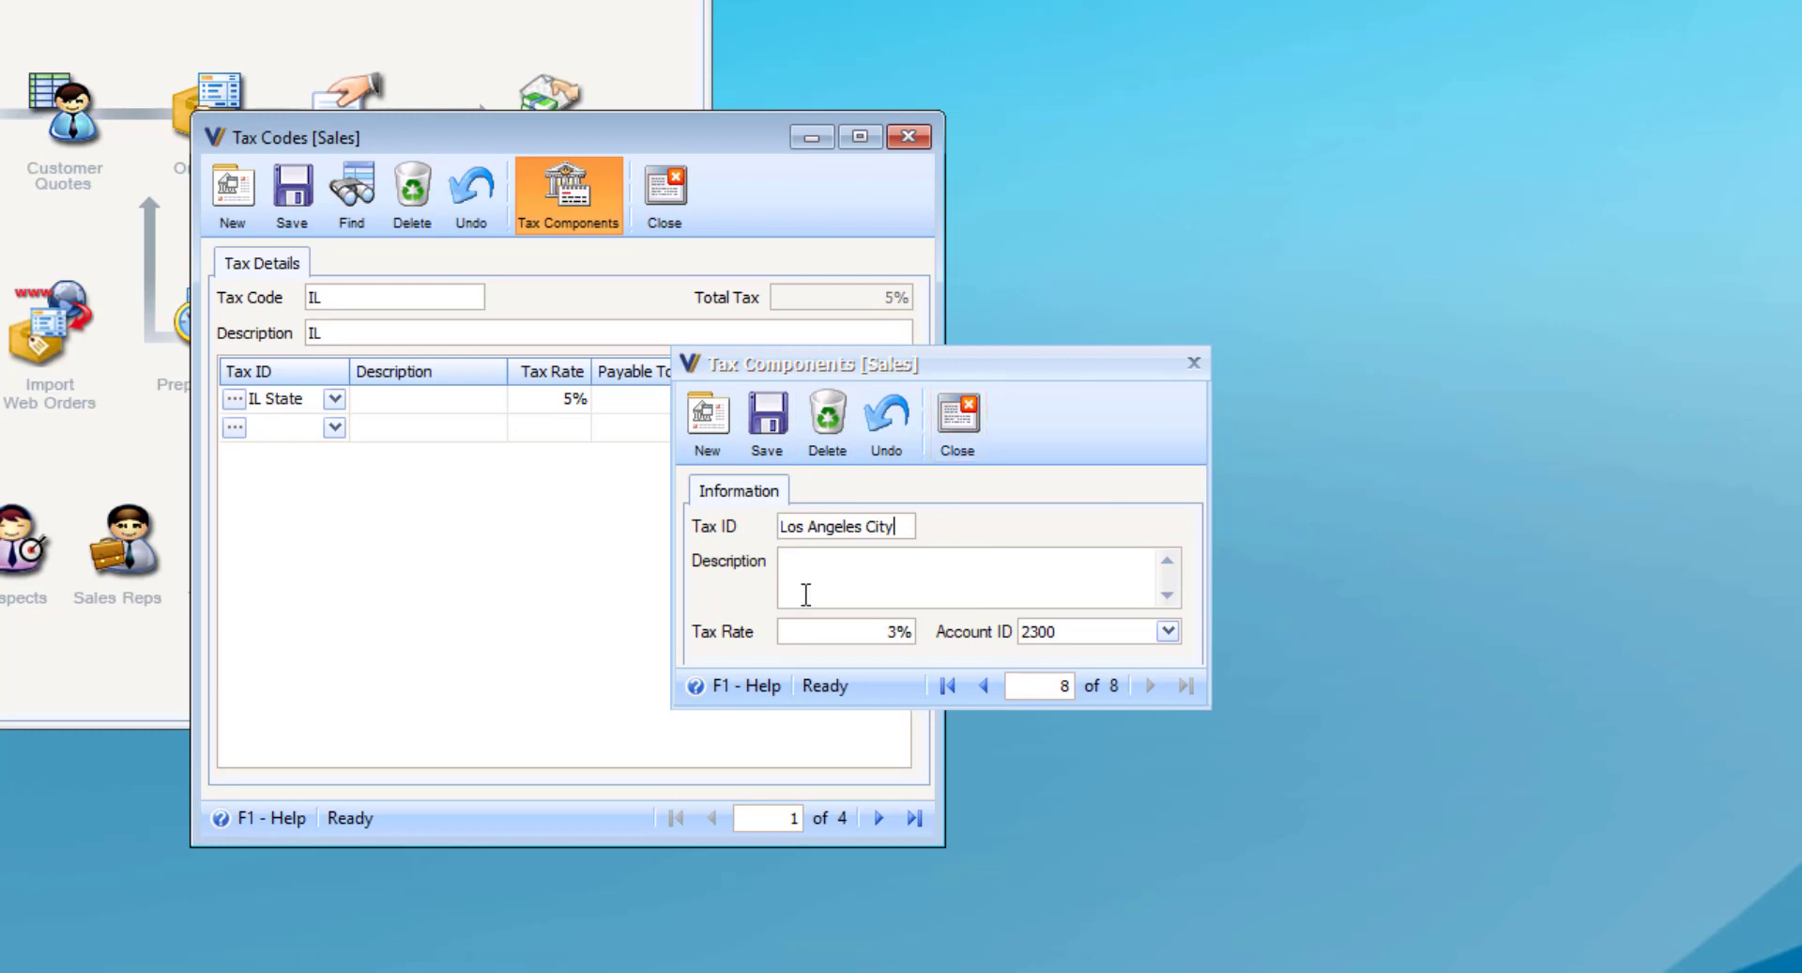
Step: Add a tax component with Tax ID "Sacramento City", a 0.6% tax rate and account 2300, and close the tax components form
{"action": "left_click", "coordinate": [707, 416]}
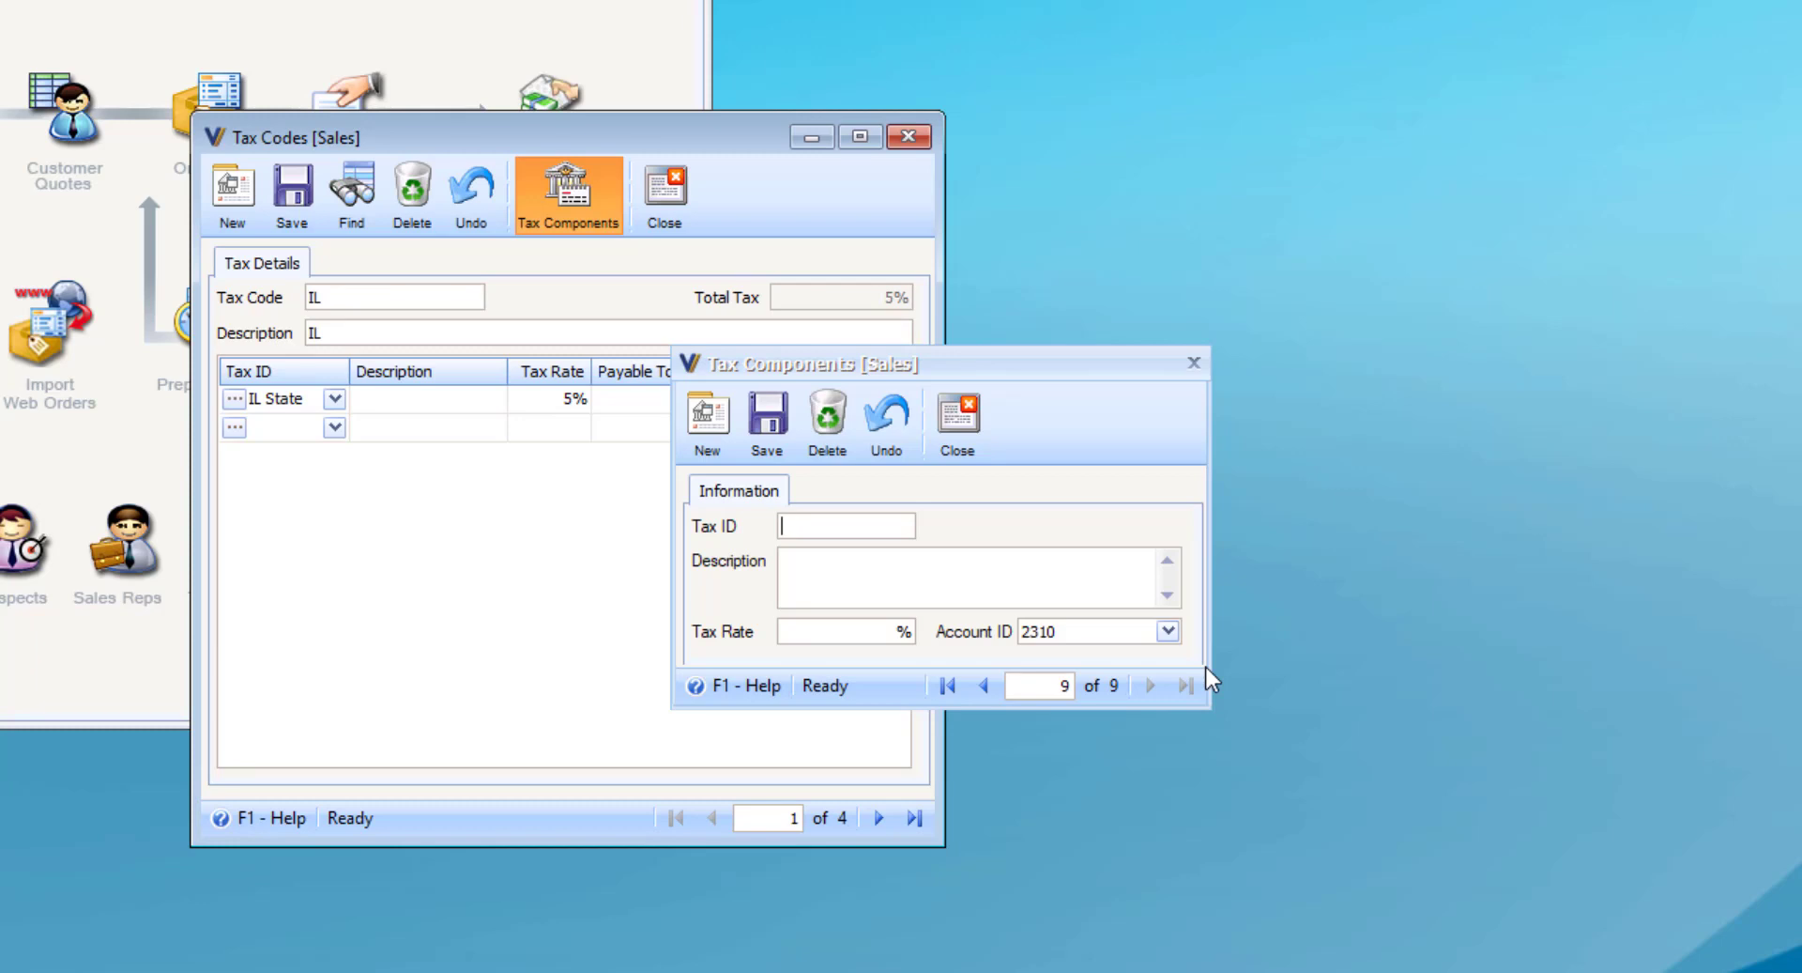
{"action": "type", "text": "Sac"}
{"action": "type", "text": "ramento City"}
{"action": "key", "text": "Tab"}
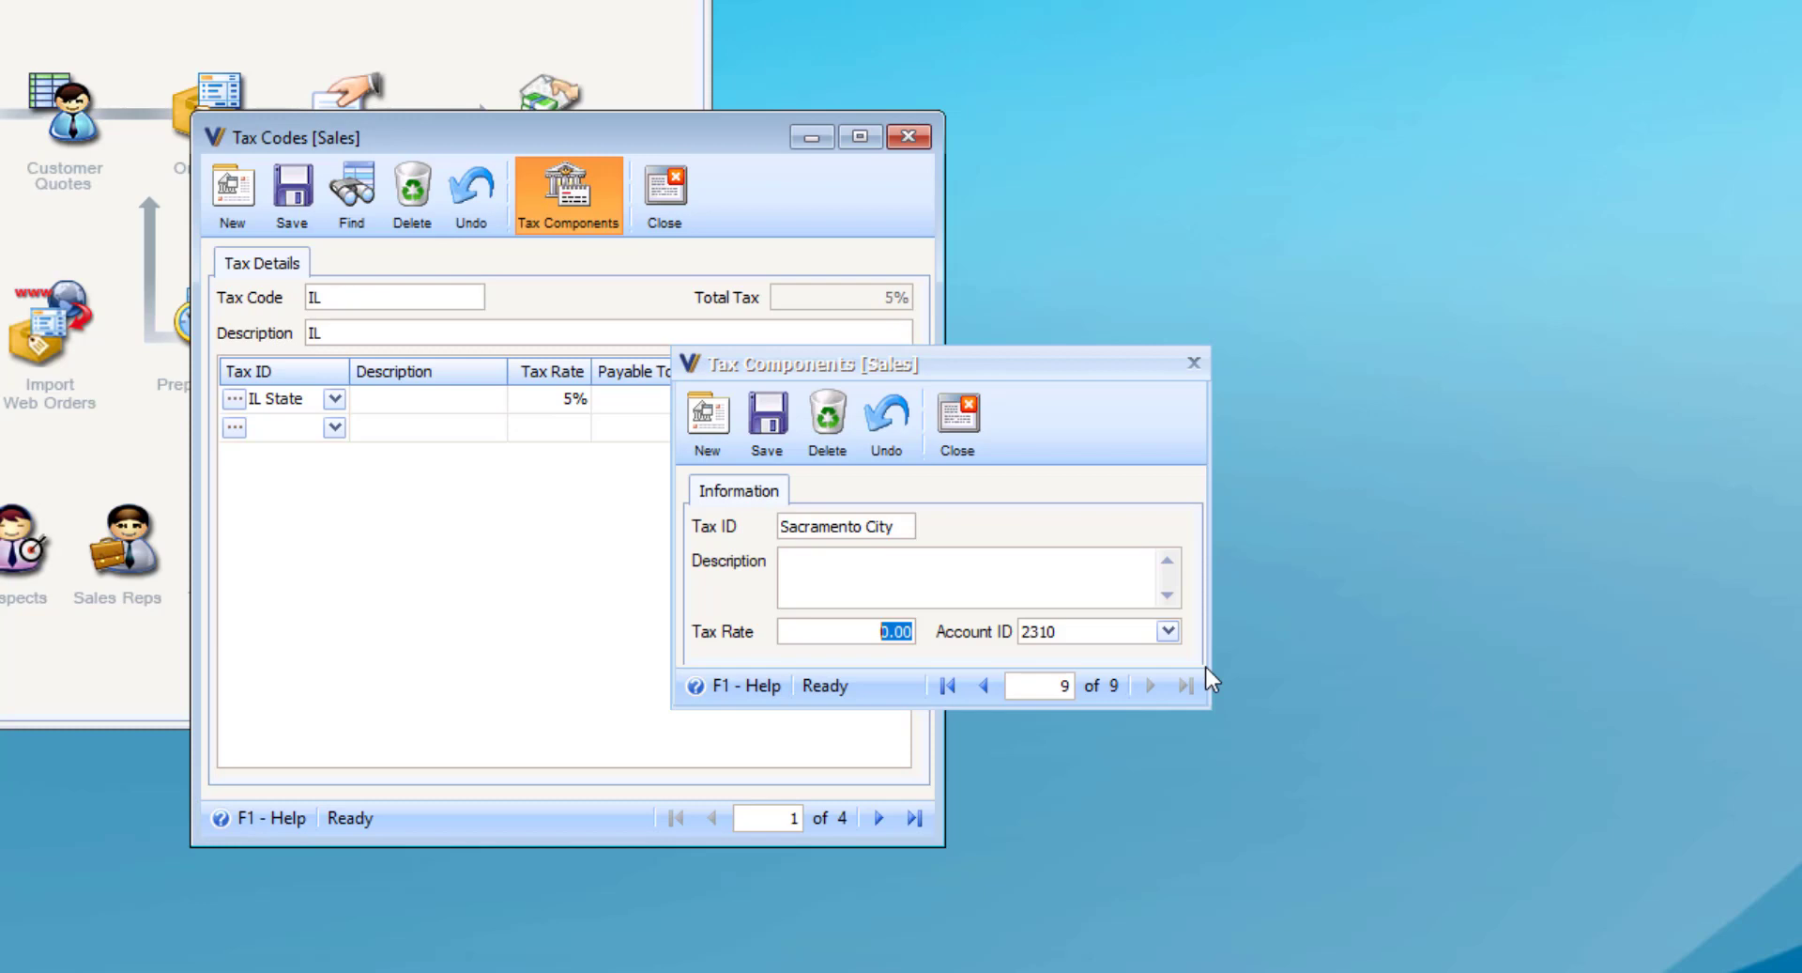
{"action": "type", "text": "."}
{"action": "type", "text": "6"}
{"action": "key", "text": "Tab"}
{"action": "type", "text": "2300"}
{"action": "key", "text": "Return"}
{"action": "left_click", "coordinate": [959, 419]}
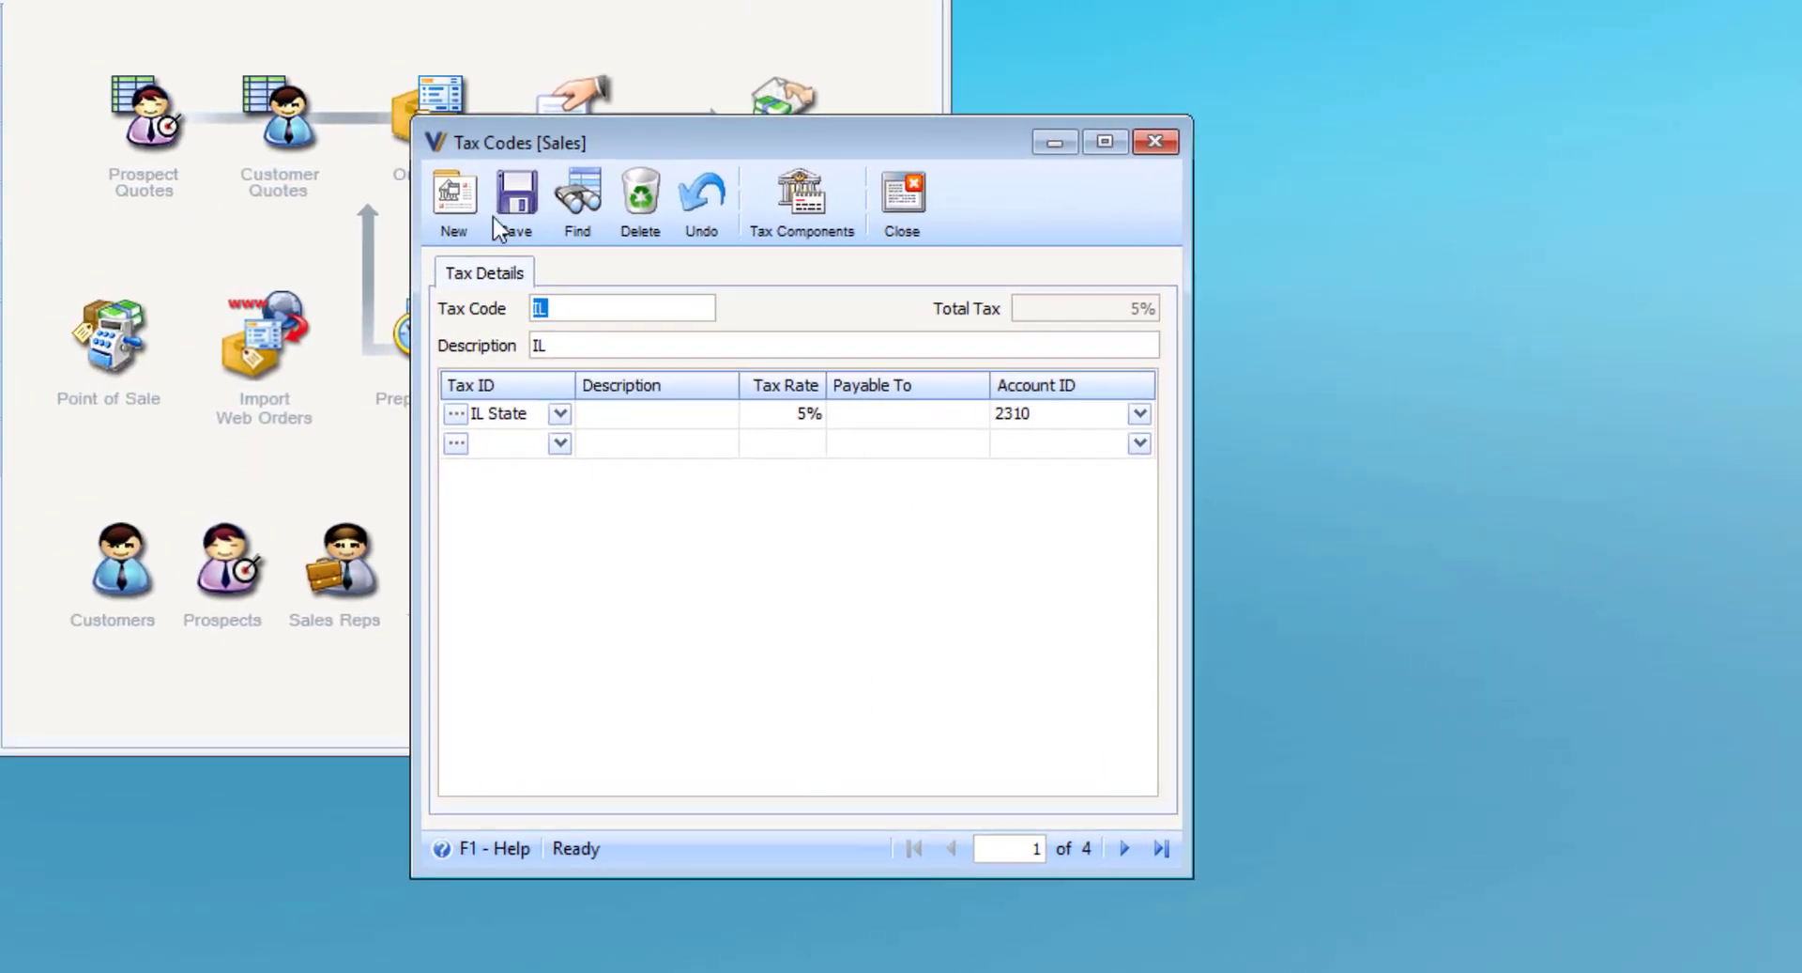
Step: Start a new sales tax code named CA-LA
{"action": "left_click", "coordinate": [441, 189]}
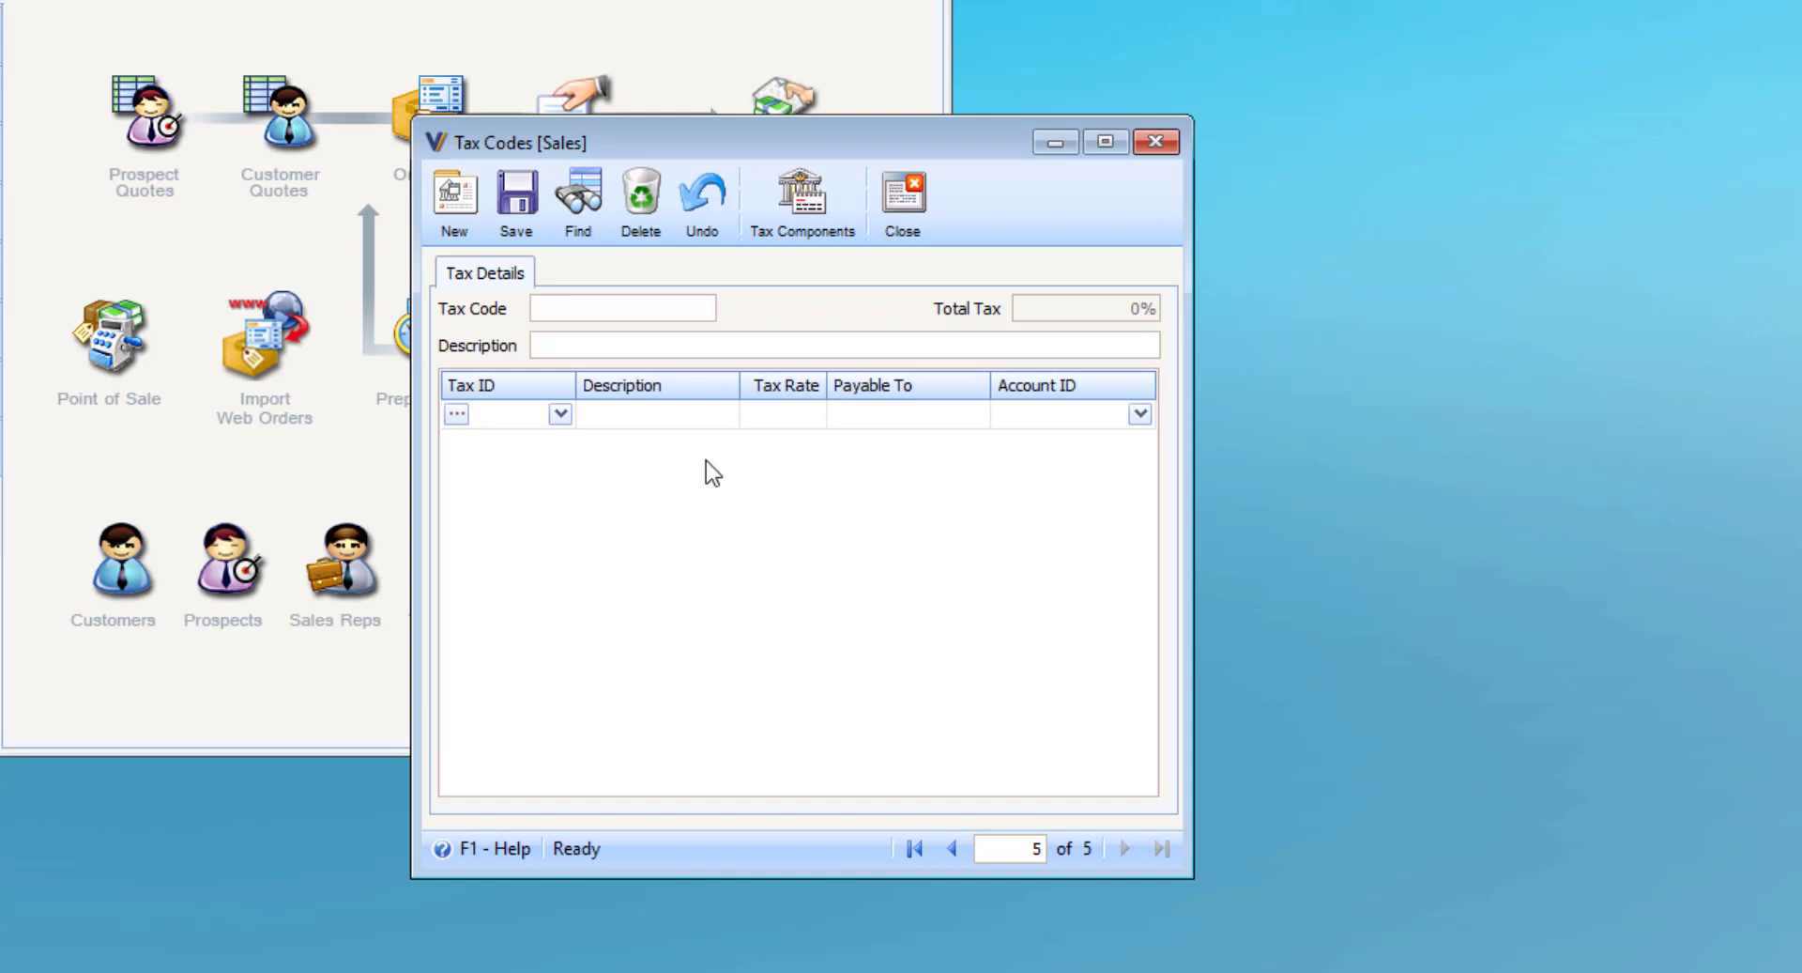
{"action": "type", "text": "Losange"}
{"action": "key", "text": "BackSpace"}
{"action": "key", "text": "BackSpace"}
{"action": "key", "text": "BackSpace"}
{"action": "key", "text": "BackSpace"}
{"action": "key", "text": "BackSpace"}
{"action": "key", "text": "BackSpace"}
{"action": "key", "text": "BackSpace"}
{"action": "type", "text": "CA-LA"}
Step: Add the CA State, CA MAND LOCAL and Los Angeles City components to tax code CA-LA and save it
{"action": "left_click", "coordinate": [561, 414]}
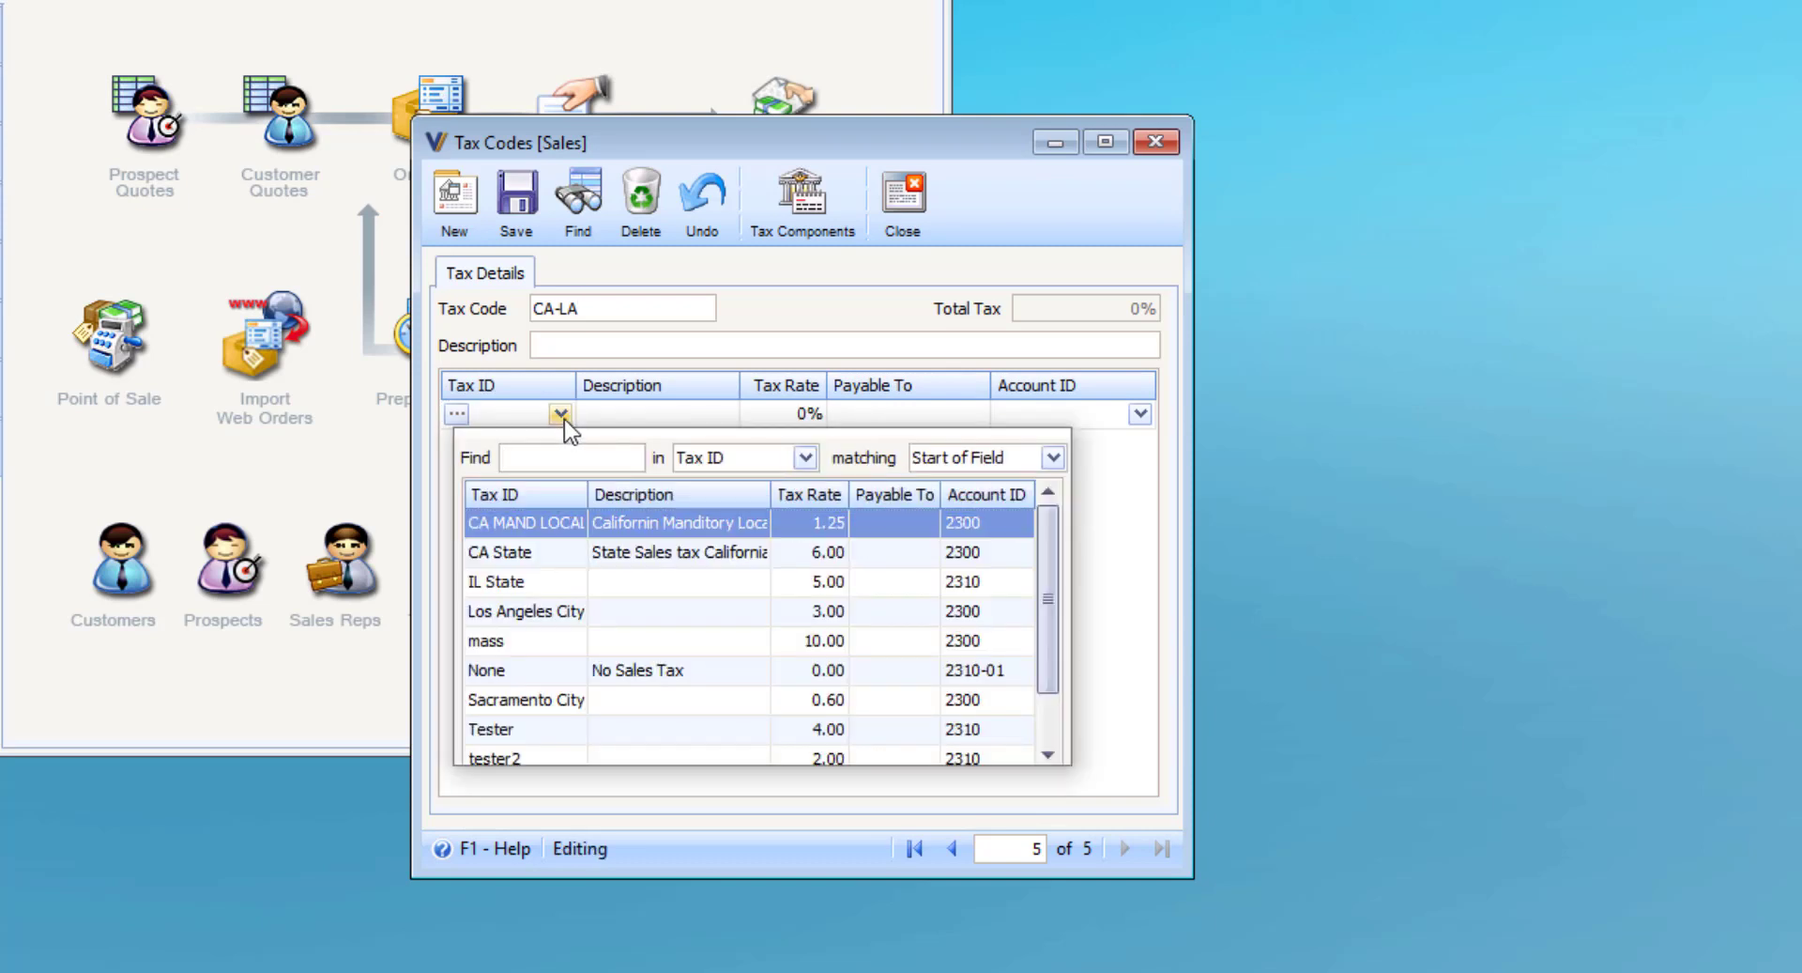
{"action": "left_click", "coordinate": [500, 562]}
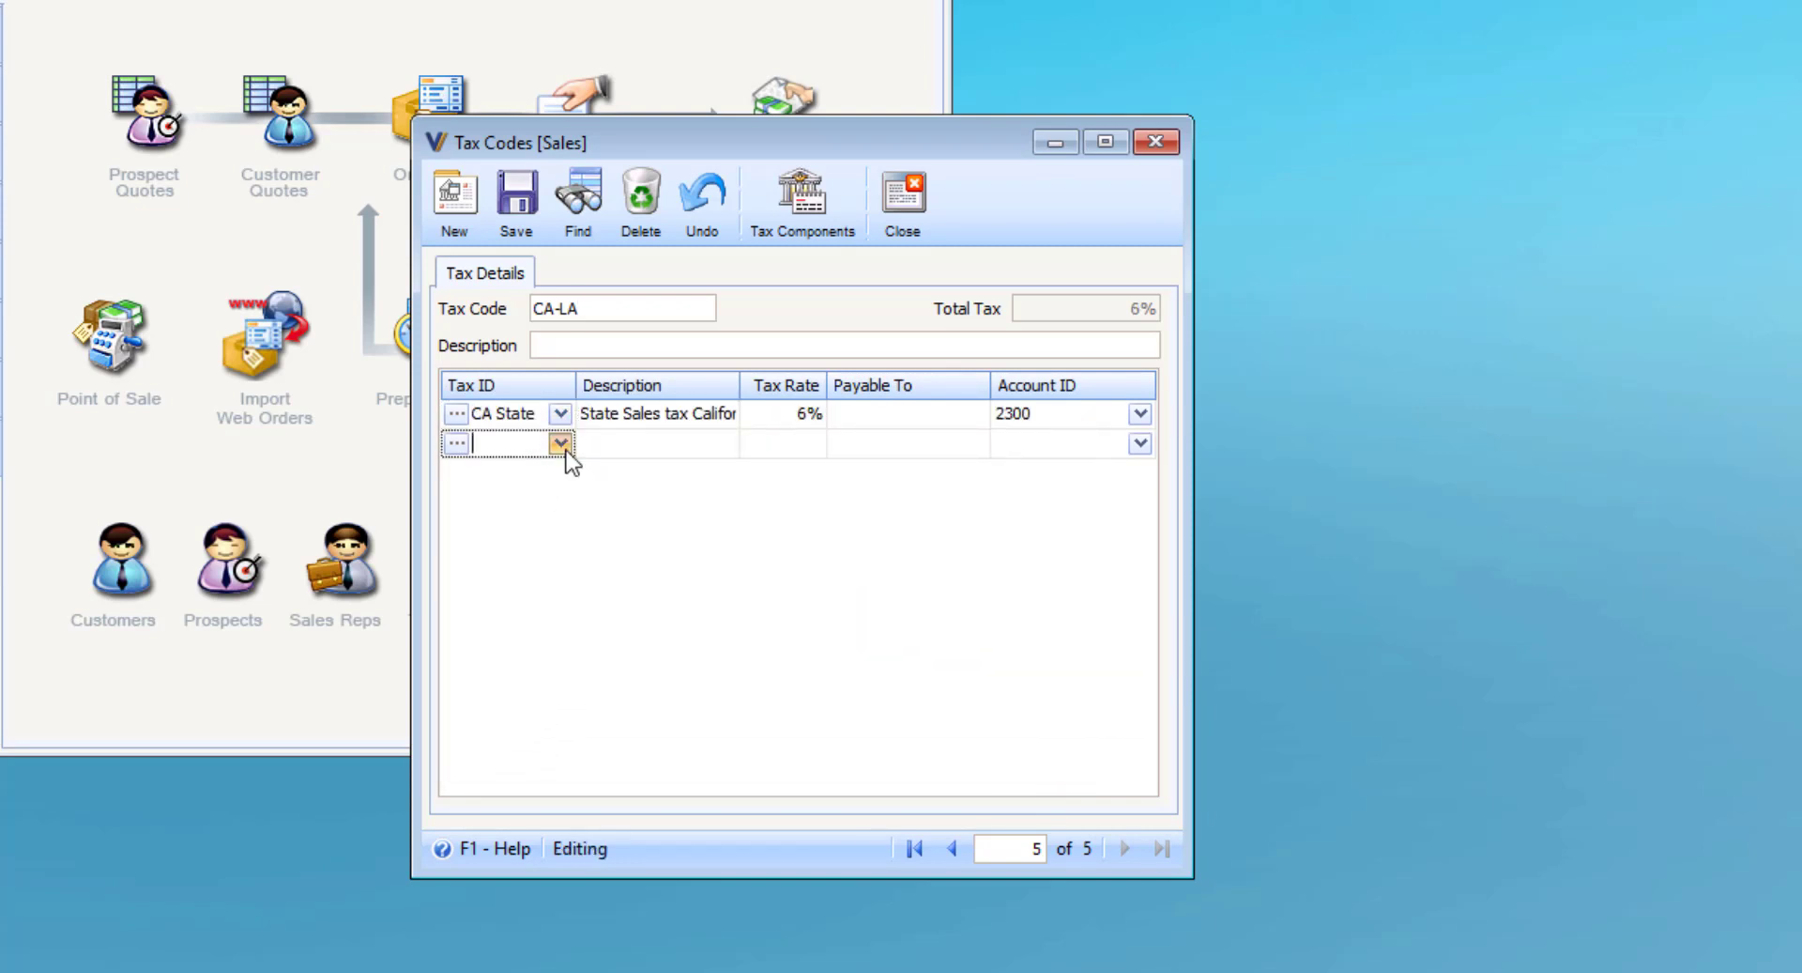
{"action": "left_click", "coordinate": [560, 443]}
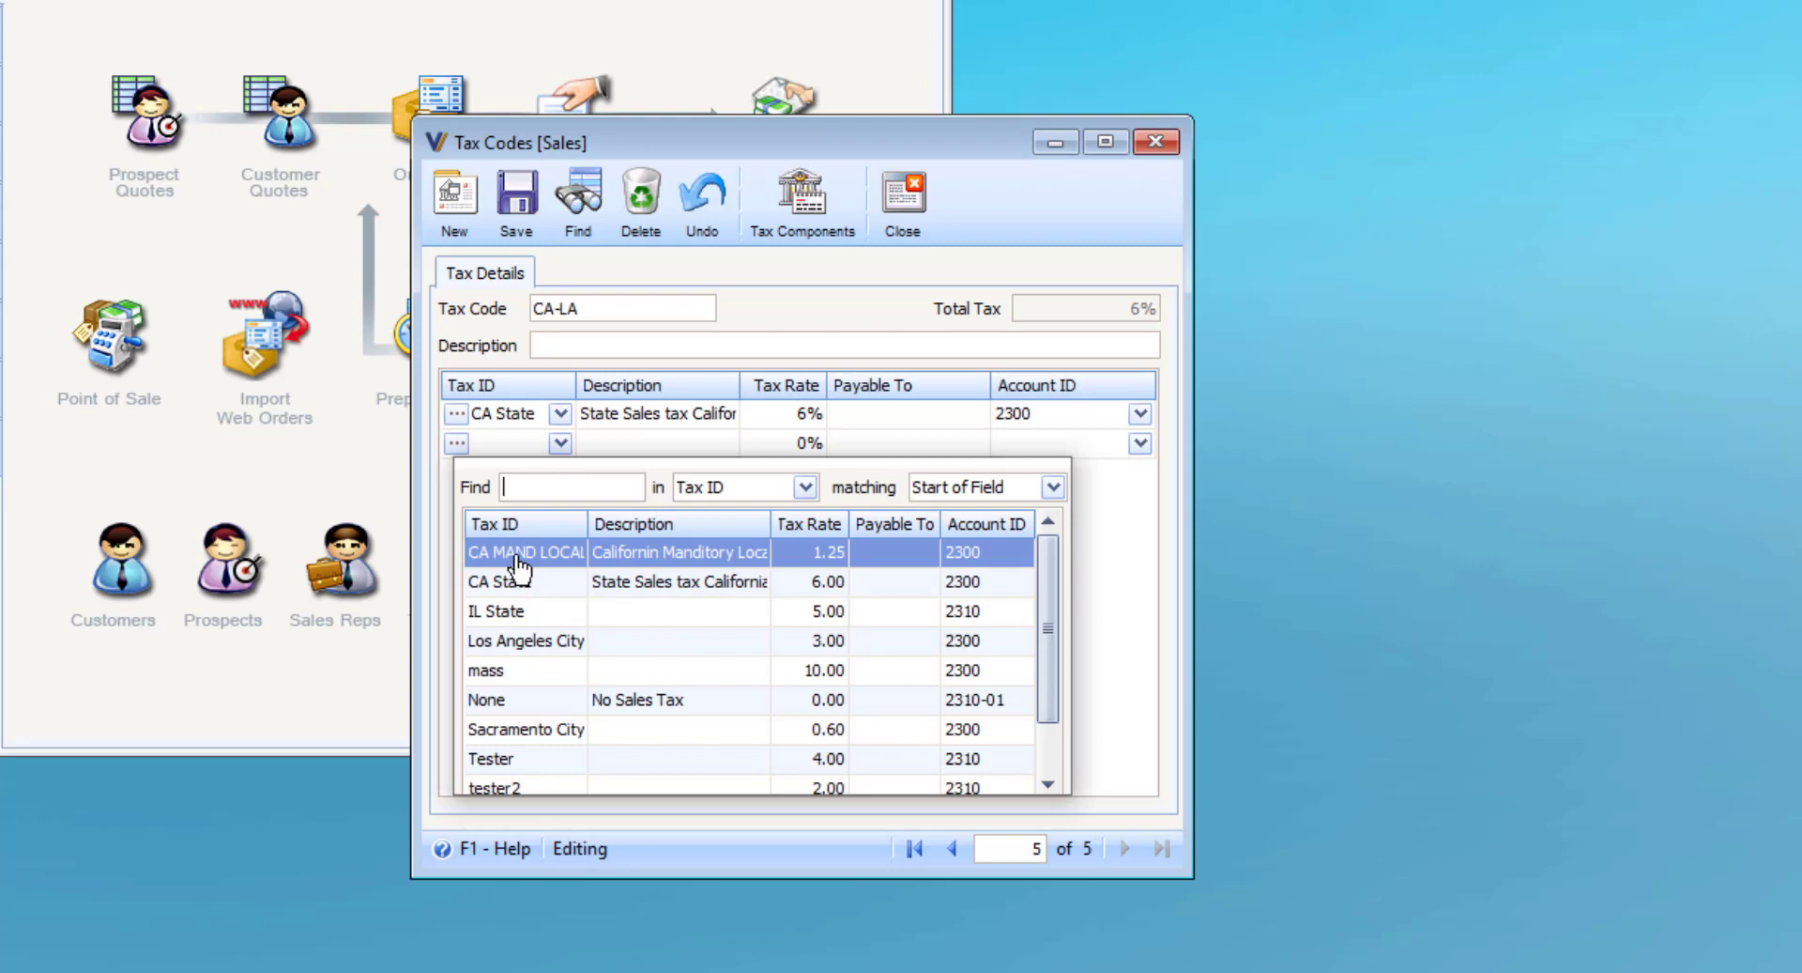
{"action": "left_click", "coordinate": [519, 554]}
{"action": "left_click", "coordinate": [560, 473]}
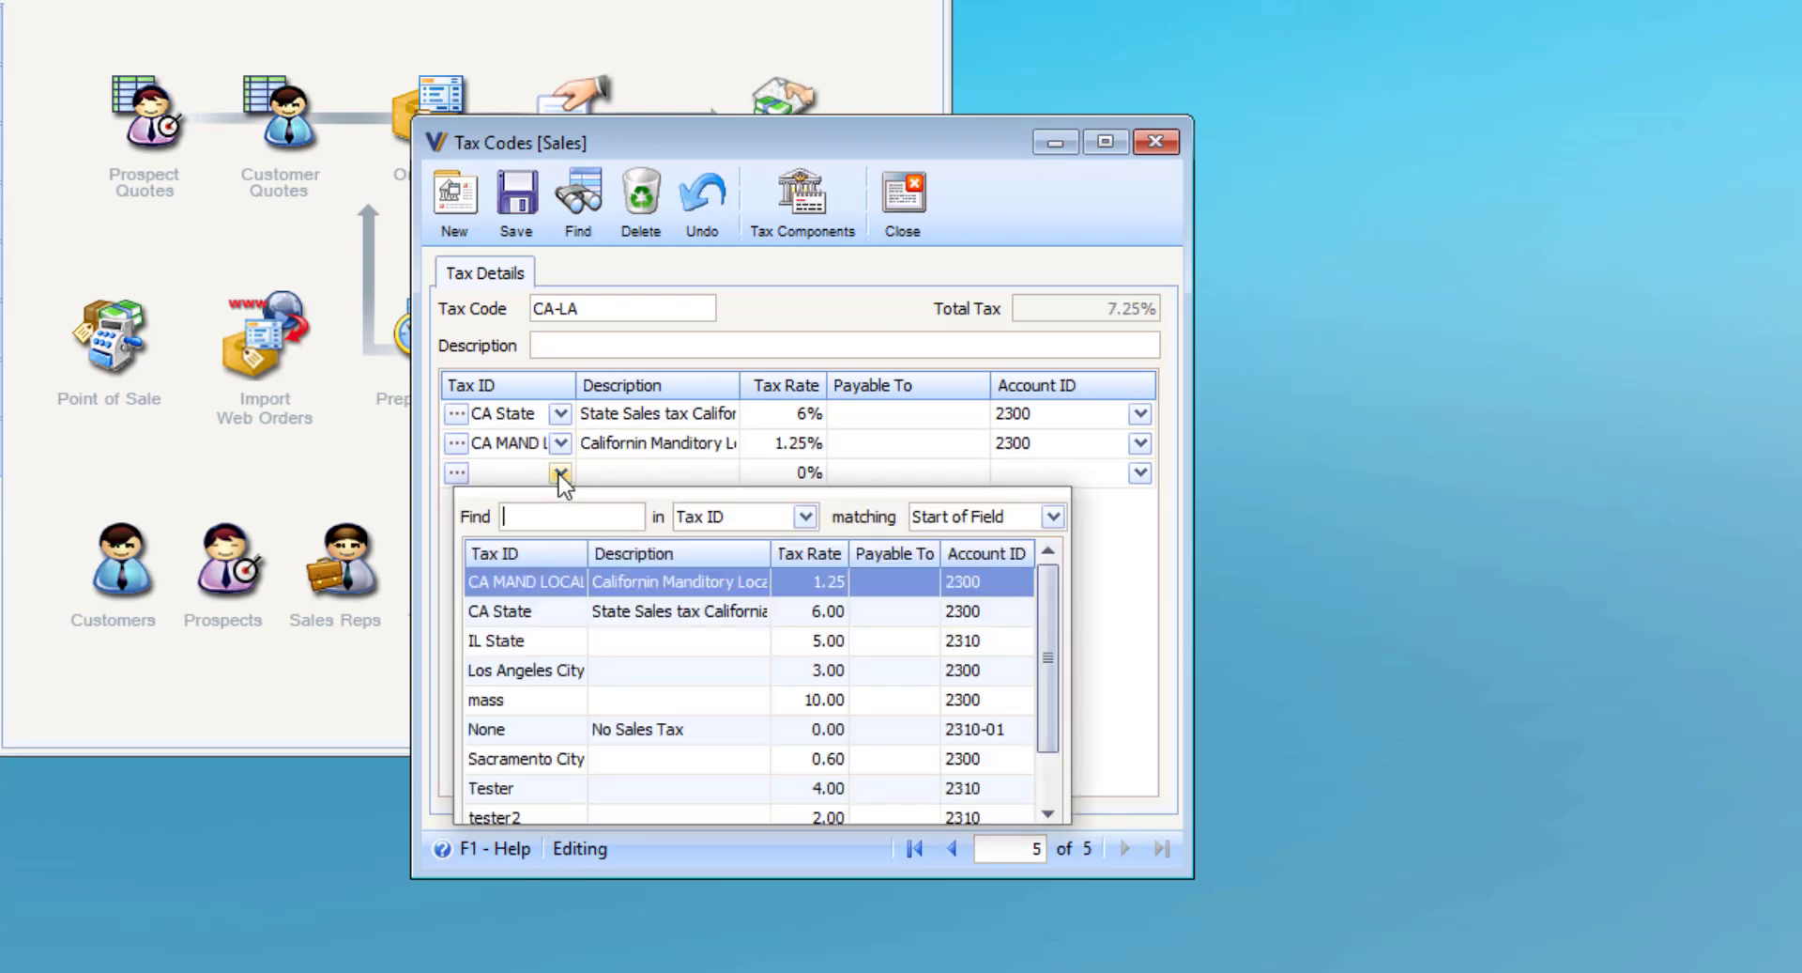
{"action": "left_click", "coordinate": [538, 680]}
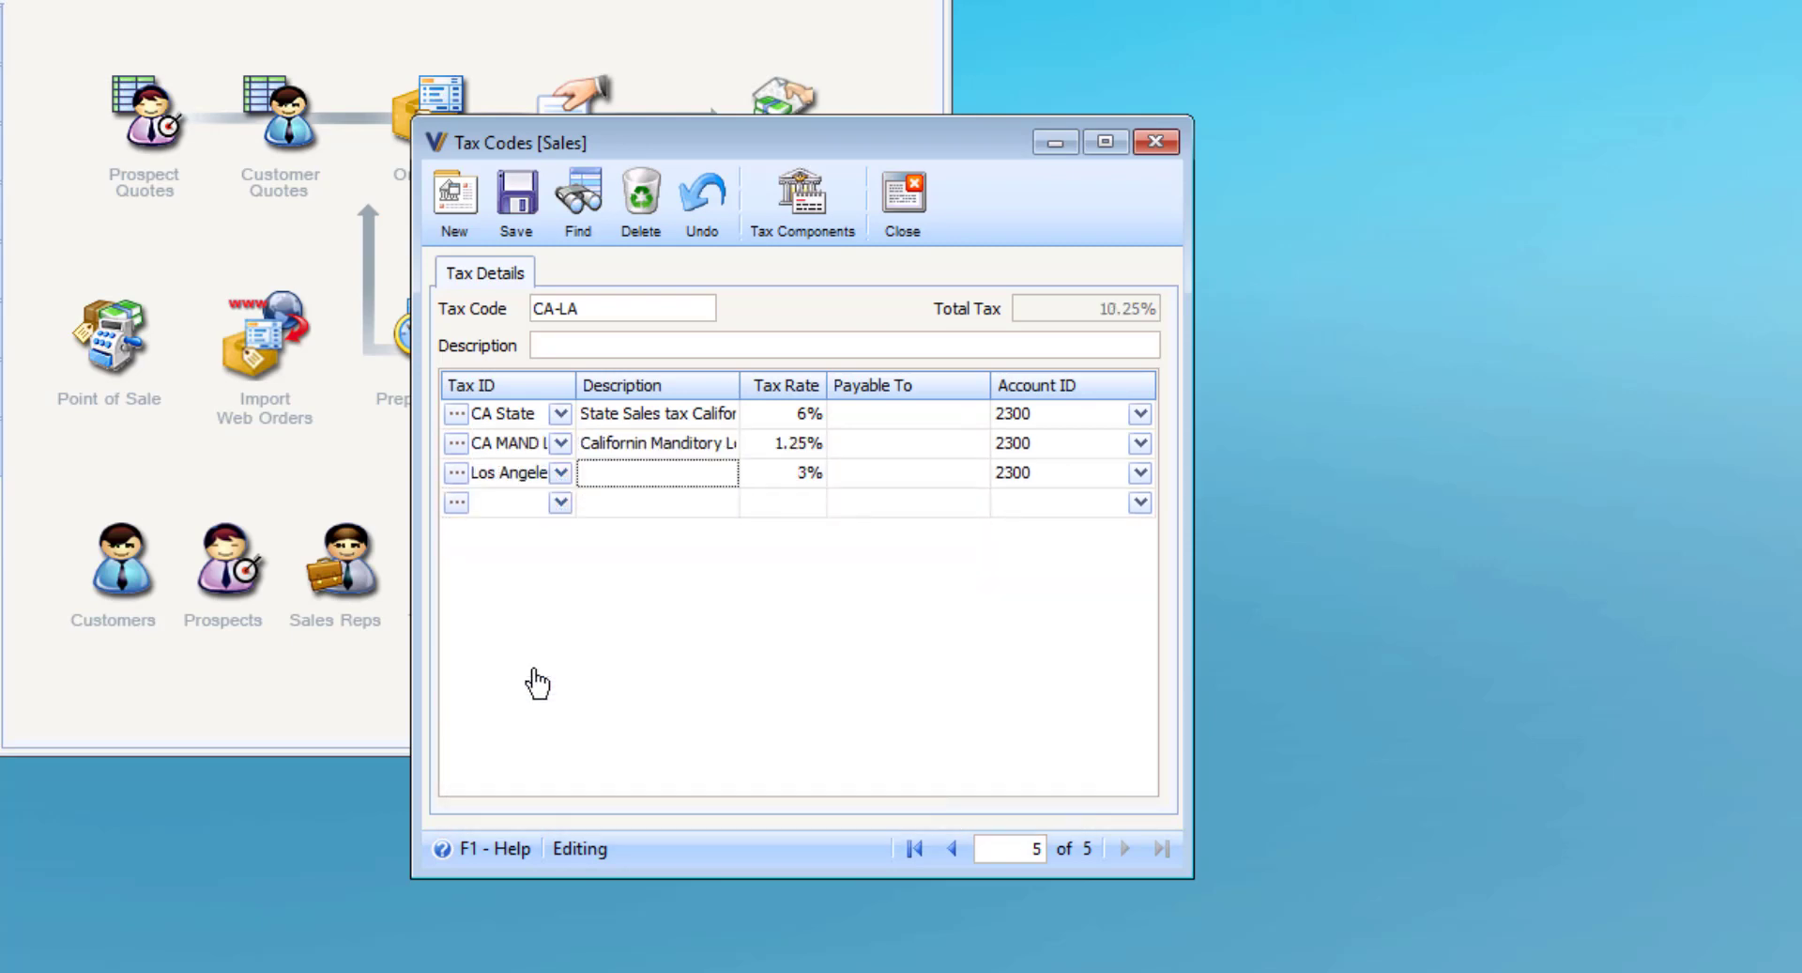
{"action": "left_click", "coordinate": [1105, 313]}
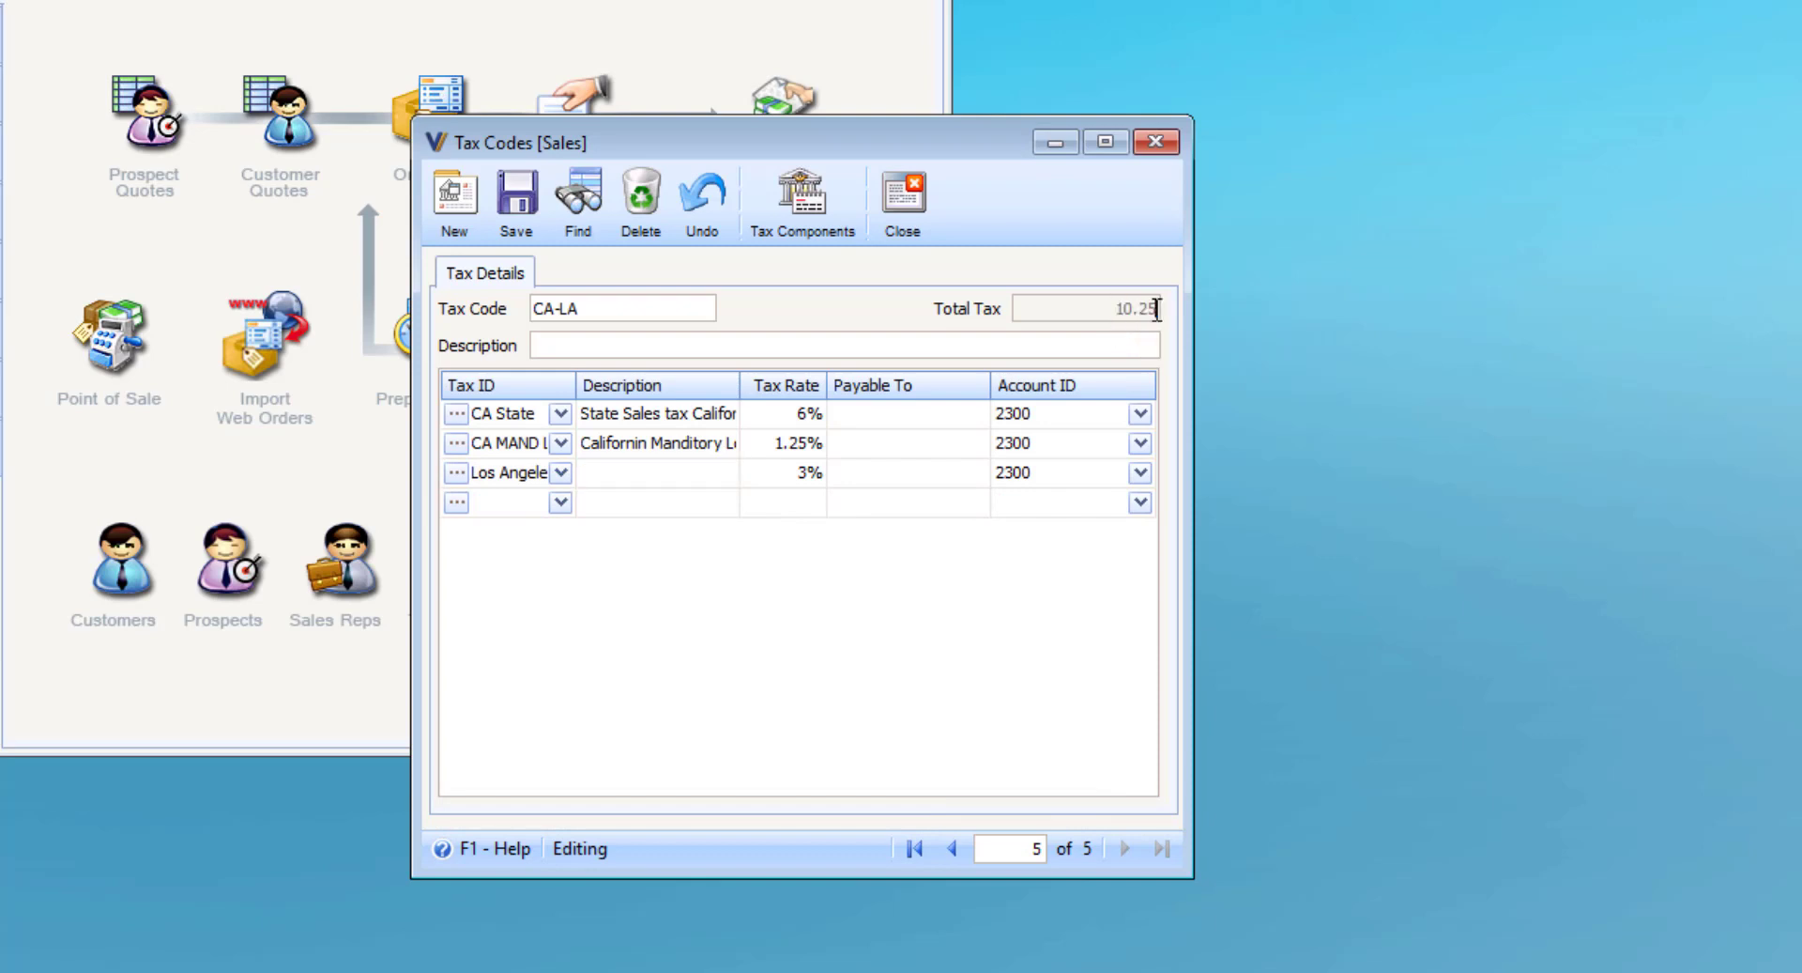
{"action": "left_click", "coordinate": [516, 214]}
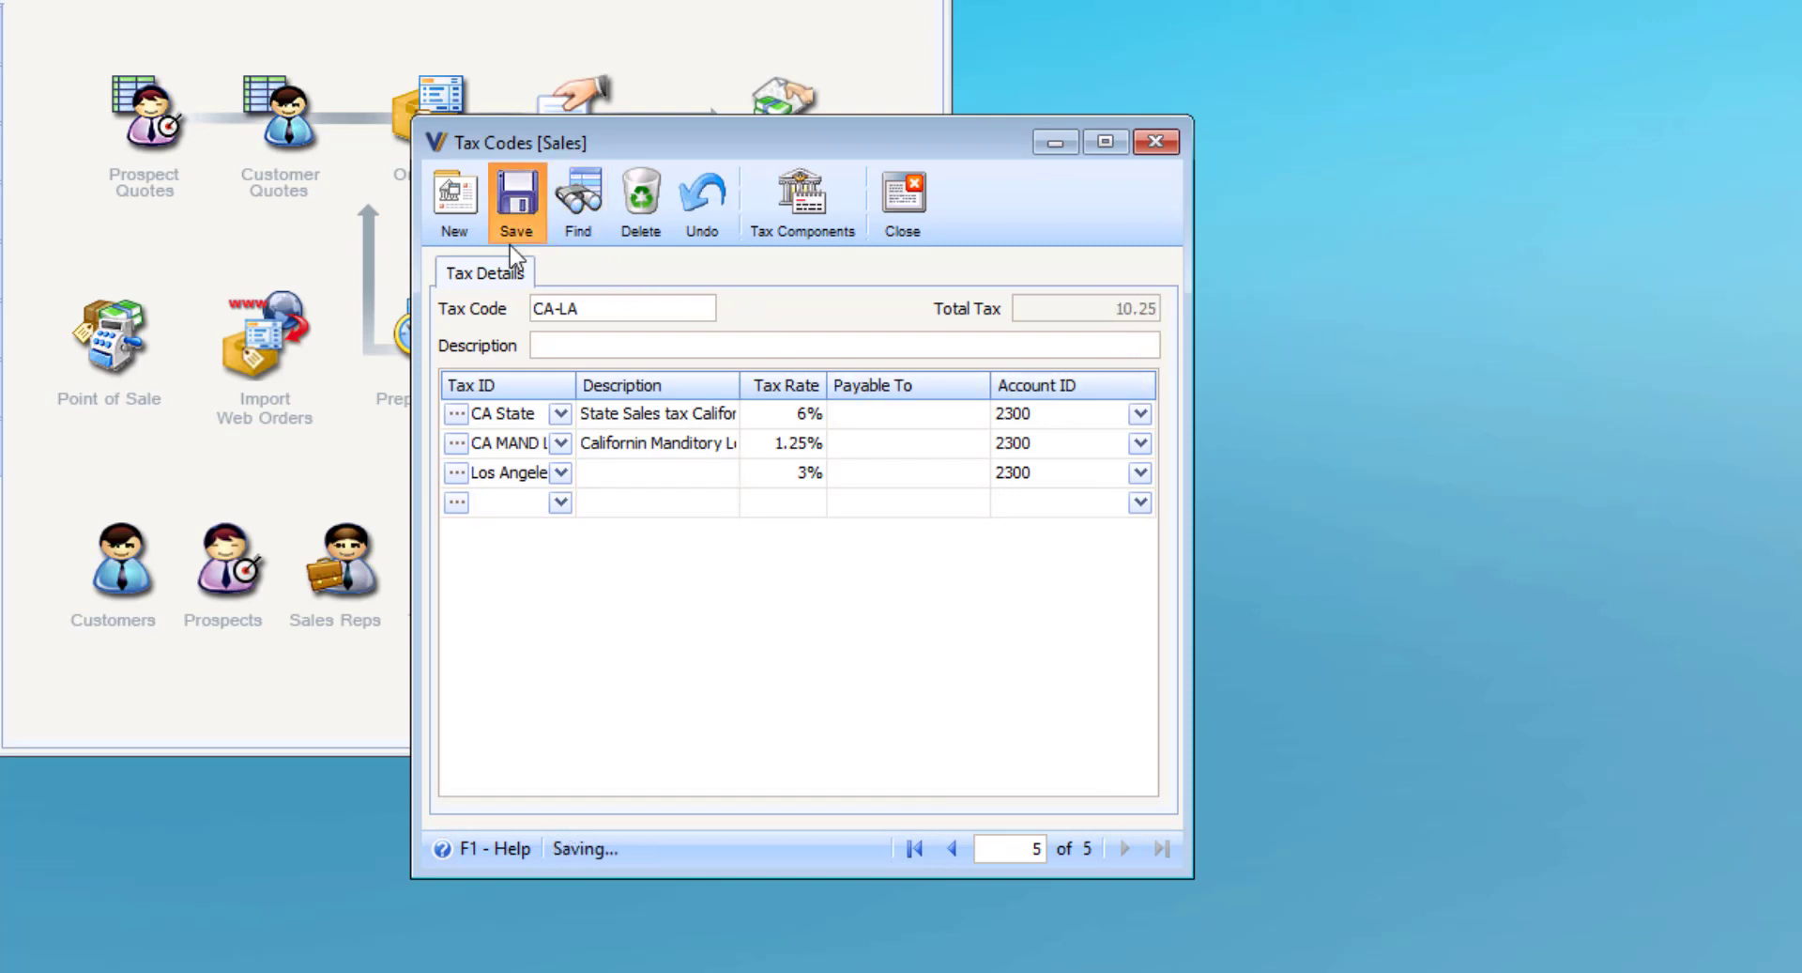